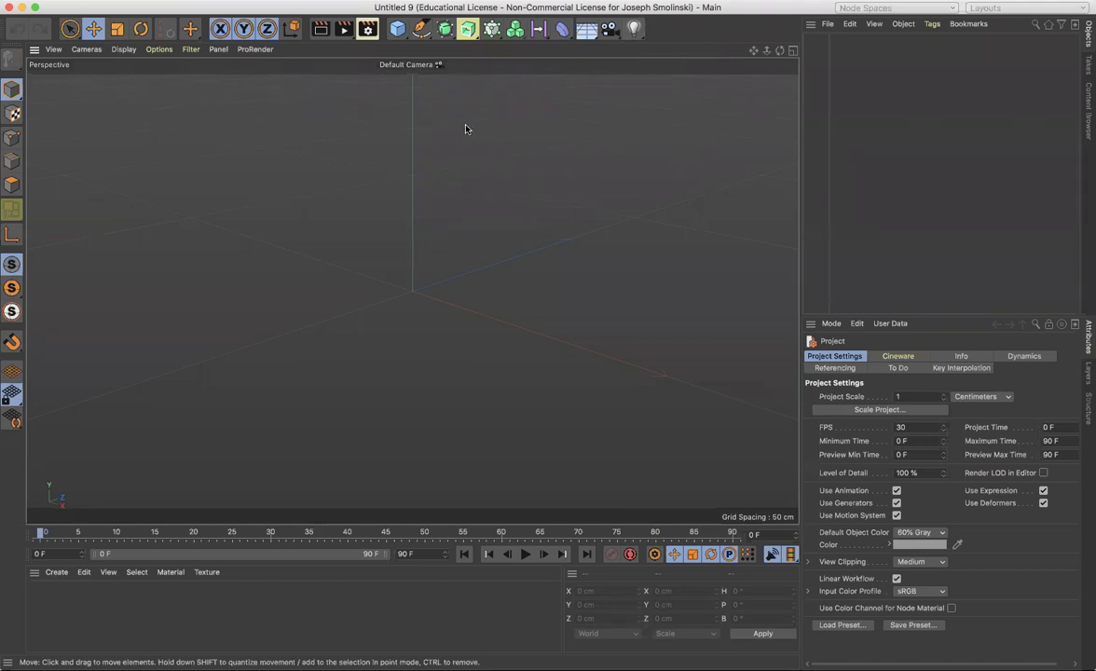
# Add a capsule with 72 rotation segments, 140 height segments and 34 cap segments.
pyautogui.click(397, 34)
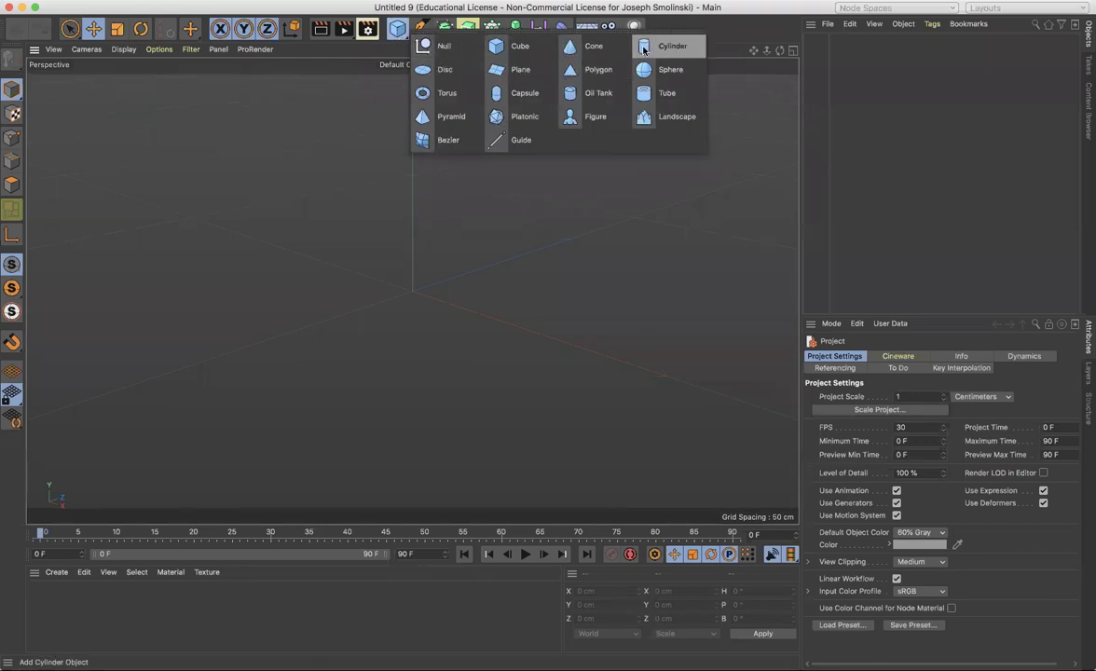
pyautogui.click(519, 96)
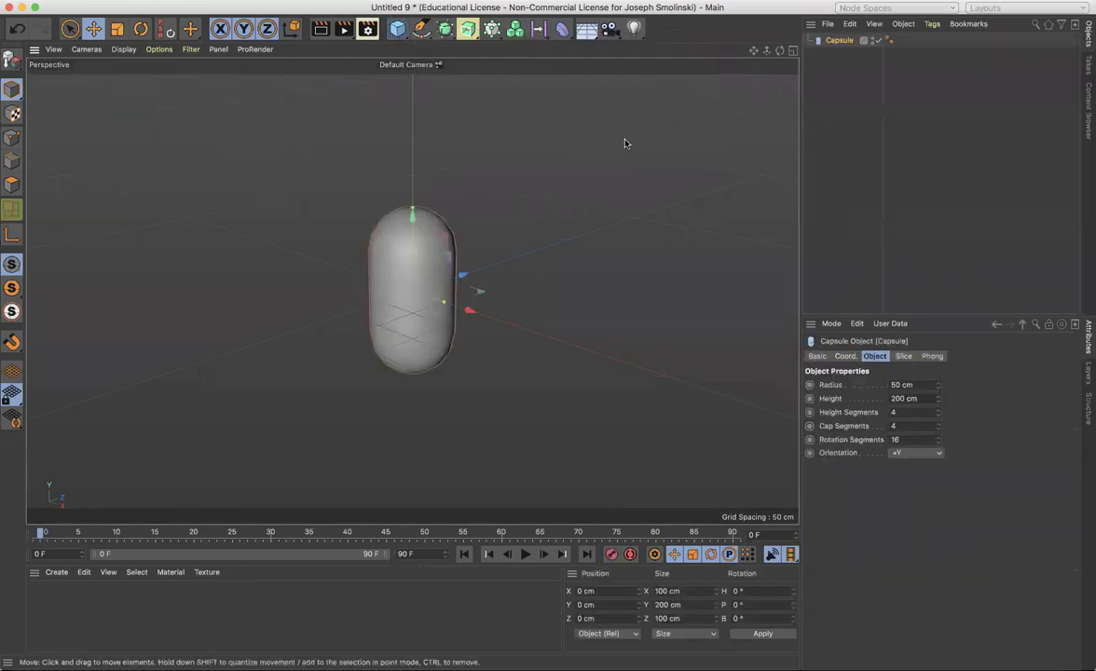
pyautogui.click(910, 439)
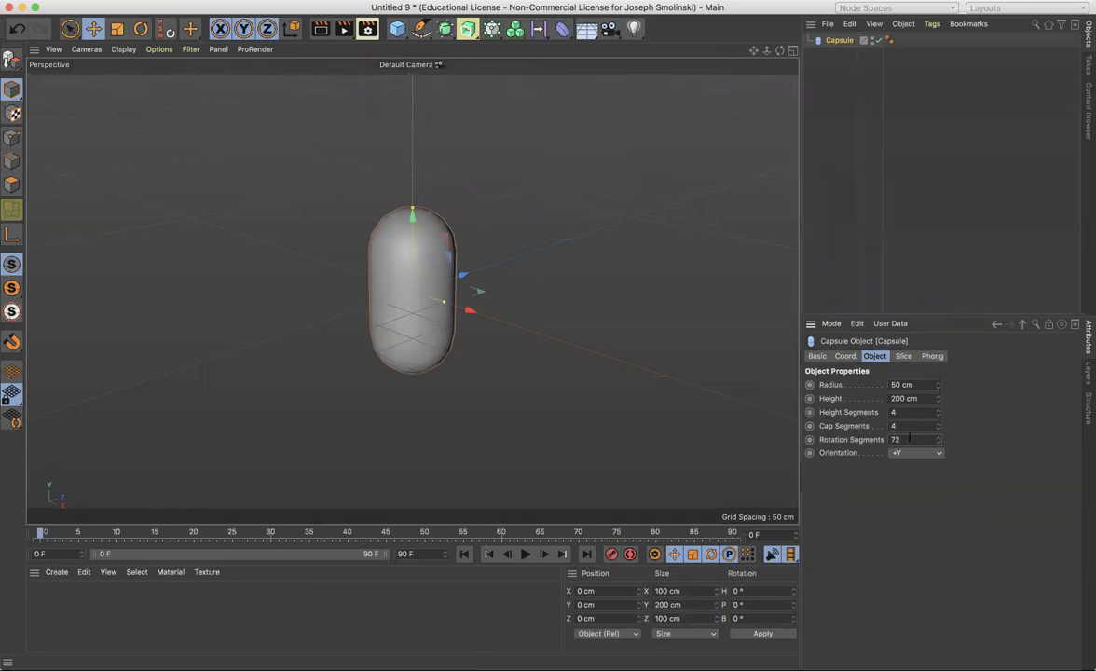
pyautogui.write('72')
pyautogui.press('Return')
pyautogui.moveTo(939, 430); pyautogui.dragTo(938, 425)
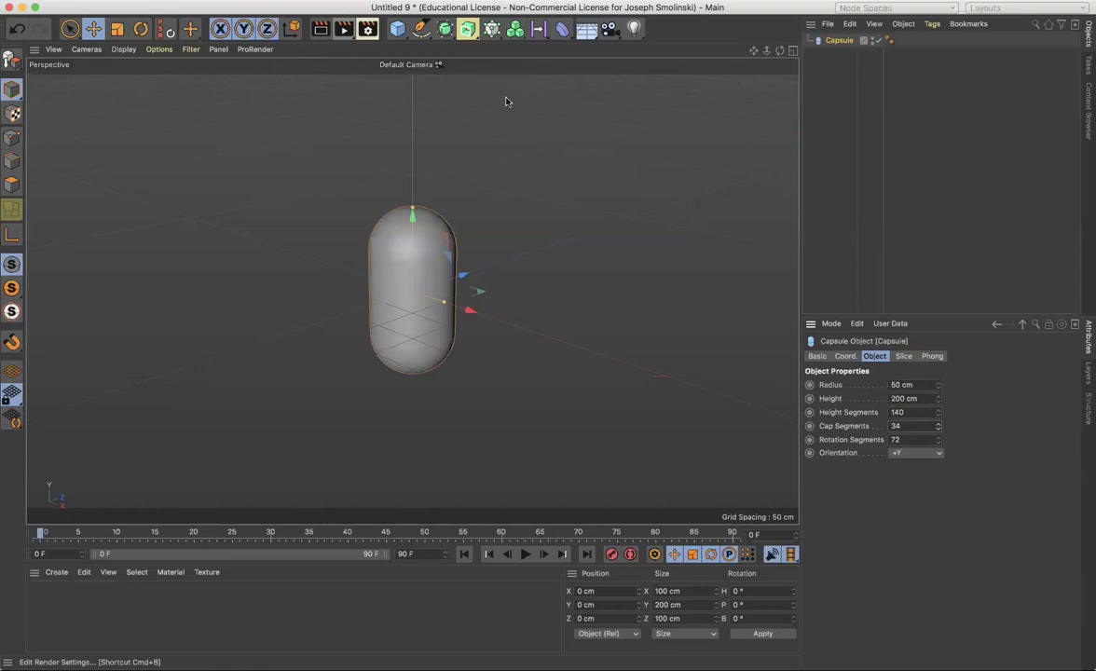
# Add a Cloner object and set its mode to Radial.
pyautogui.click(492, 29)
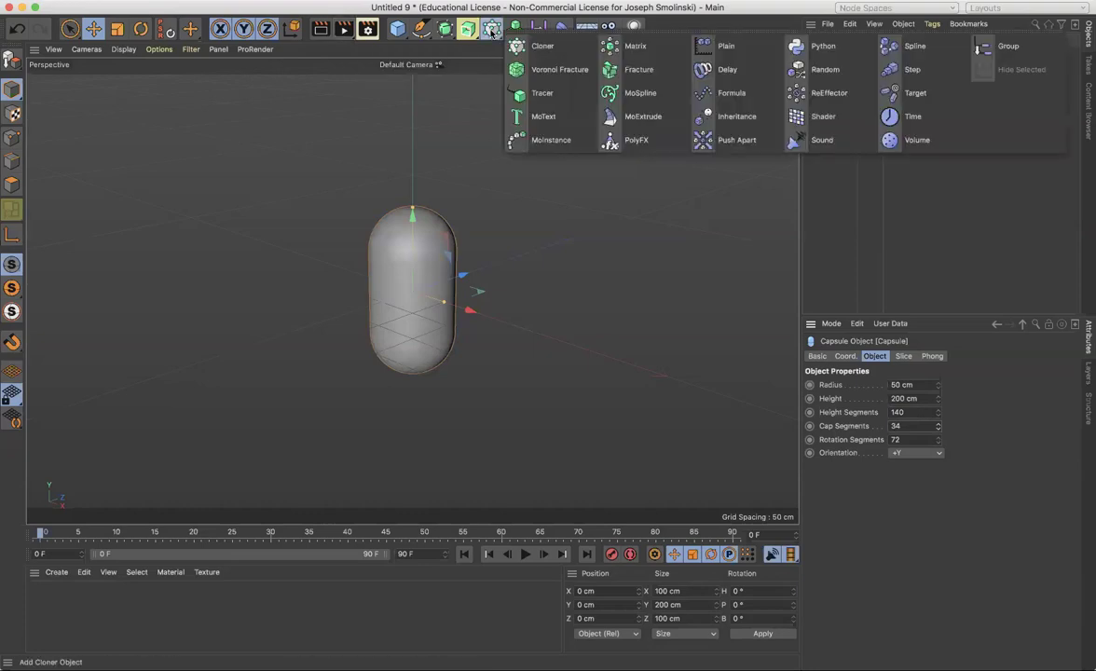
pyautogui.click(541, 46)
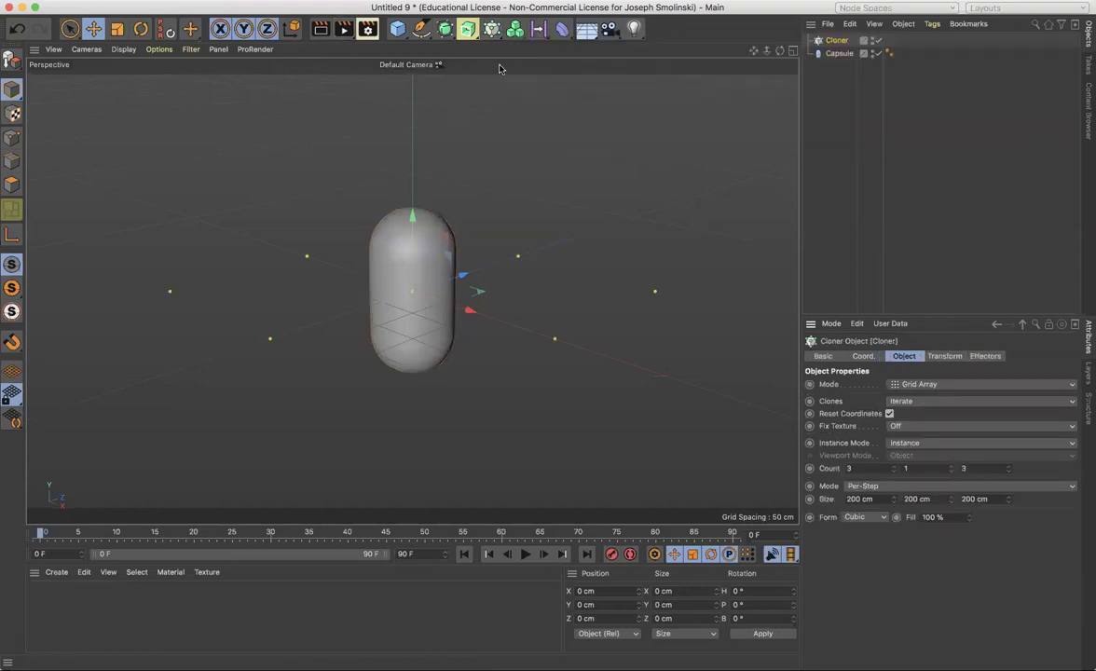
pyautogui.click(899, 384)
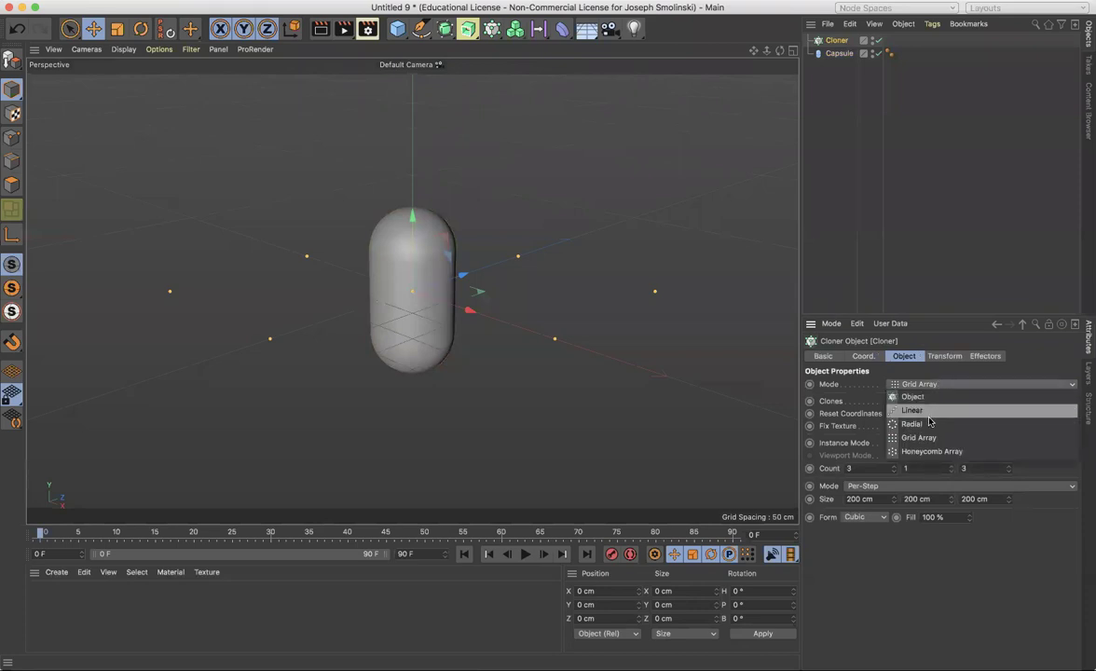
pyautogui.click(929, 424)
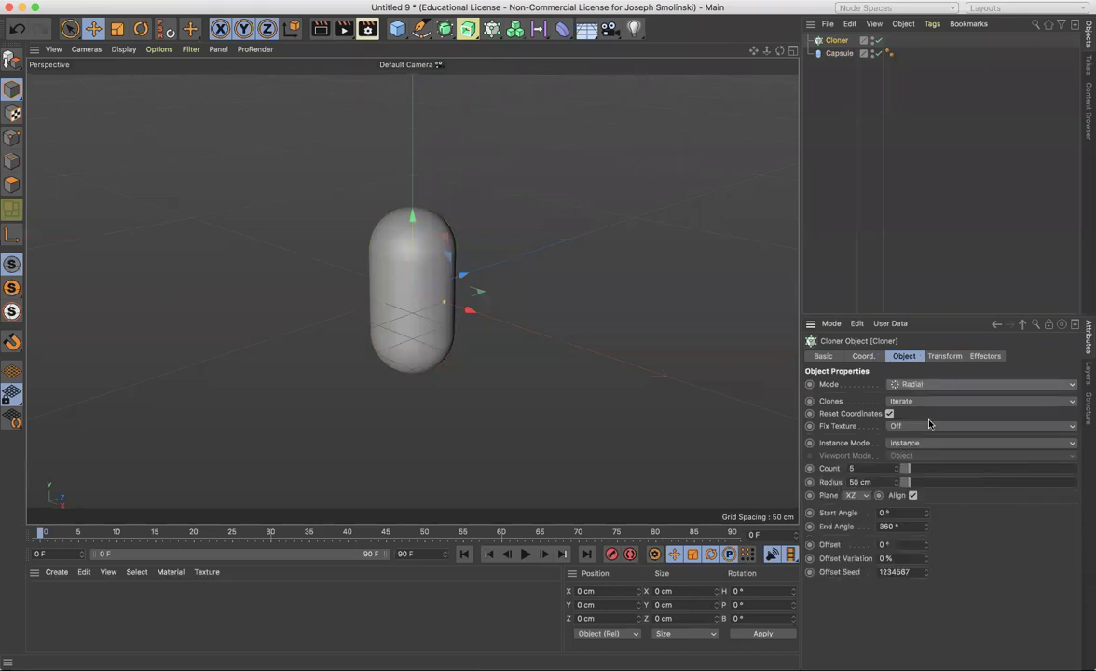
# Add a cylinder of about 13.5 cm radius and 87 cm height, placed at about X 60 cm against the capsule's side.
pyautogui.click(399, 33)
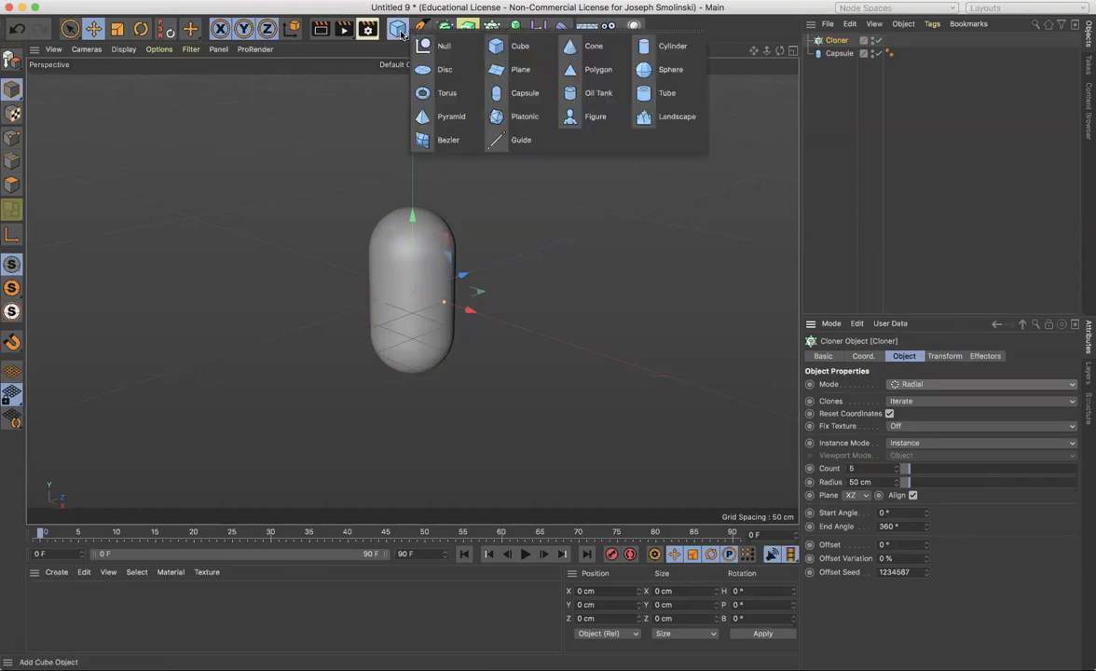
pyautogui.click(666, 46)
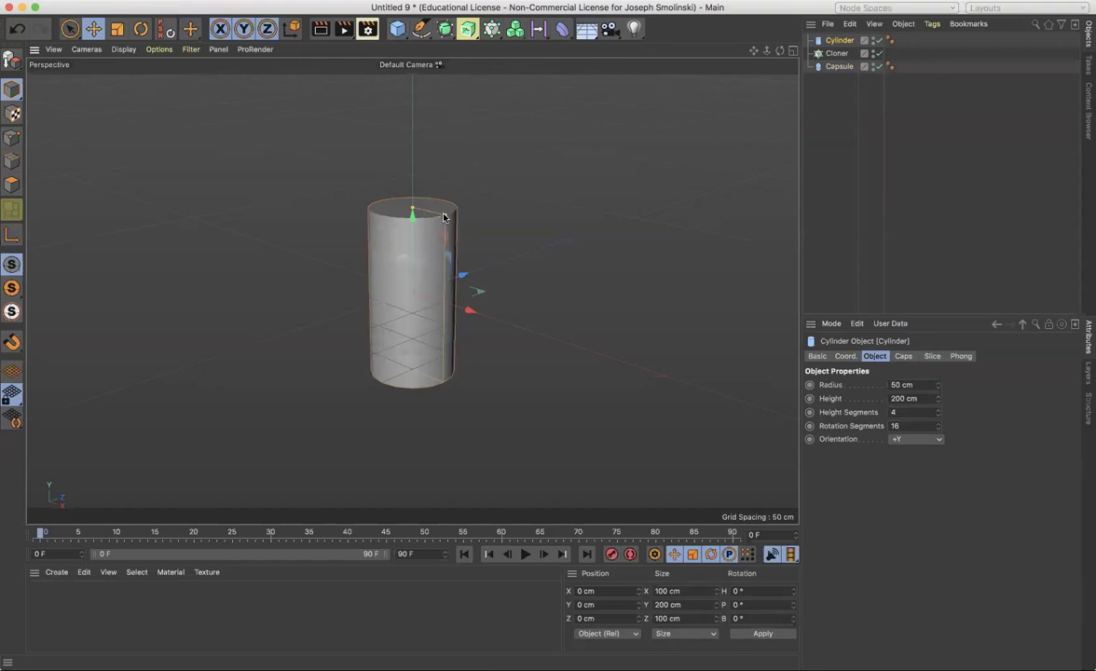
pyautogui.moveTo(446, 214); pyautogui.dragTo(409, 250)
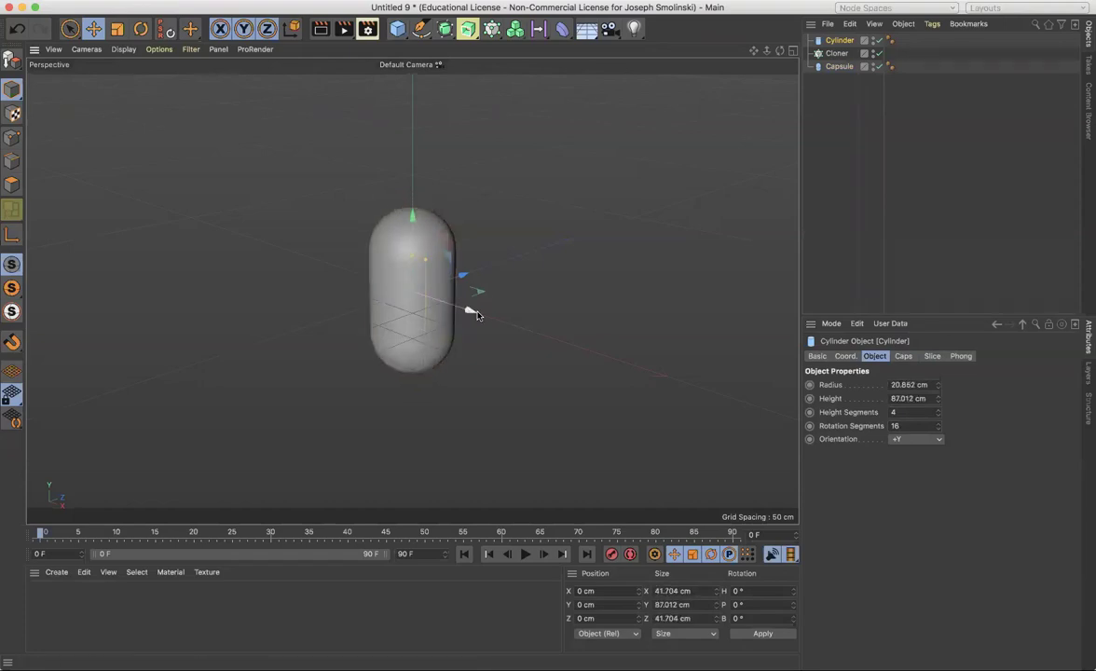
pyautogui.moveTo(486, 318); pyautogui.dragTo(509, 323)
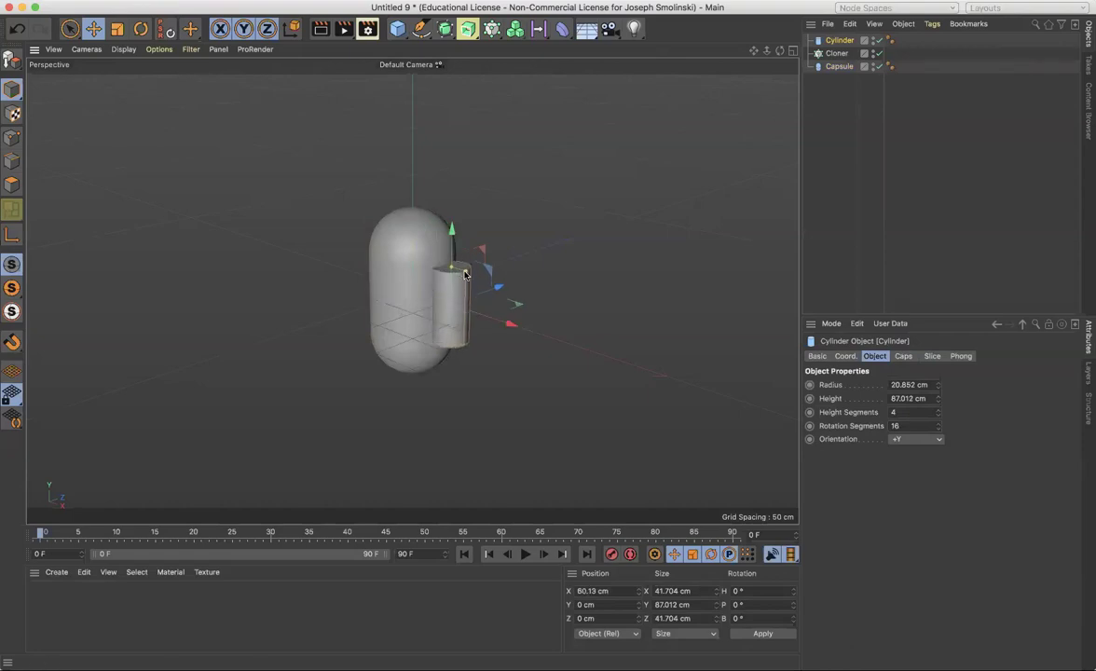
pyautogui.moveTo(464, 273); pyautogui.dragTo(459, 274)
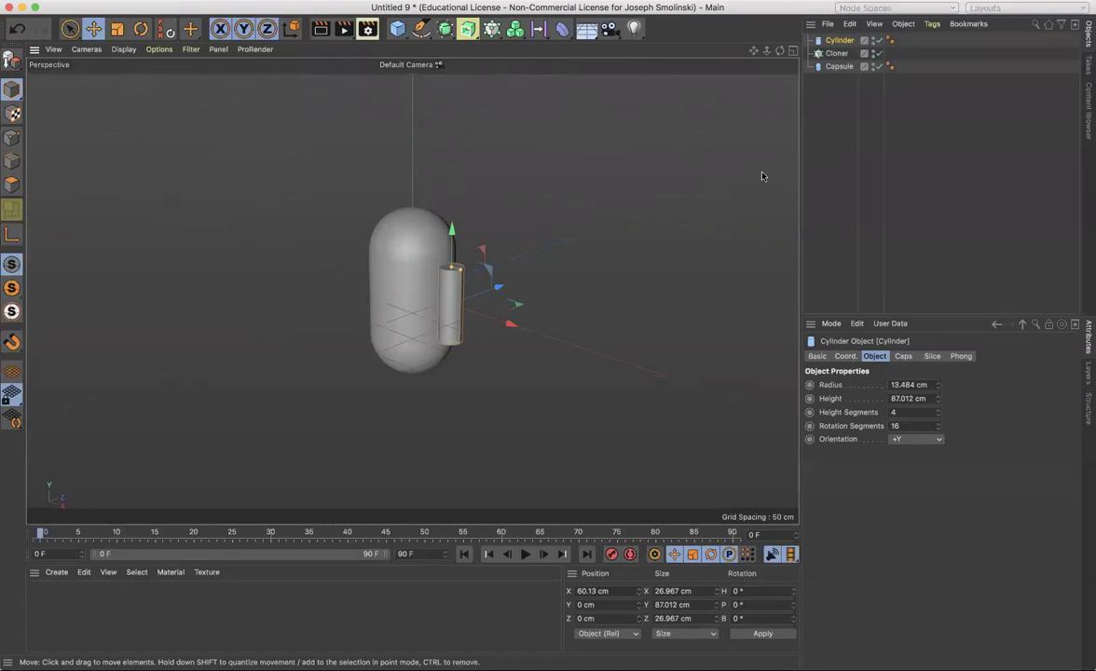
# Nest the cylinder under the Cloner and set the clone count to 9.
pyautogui.moveTo(841, 42); pyautogui.dragTo(844, 54)
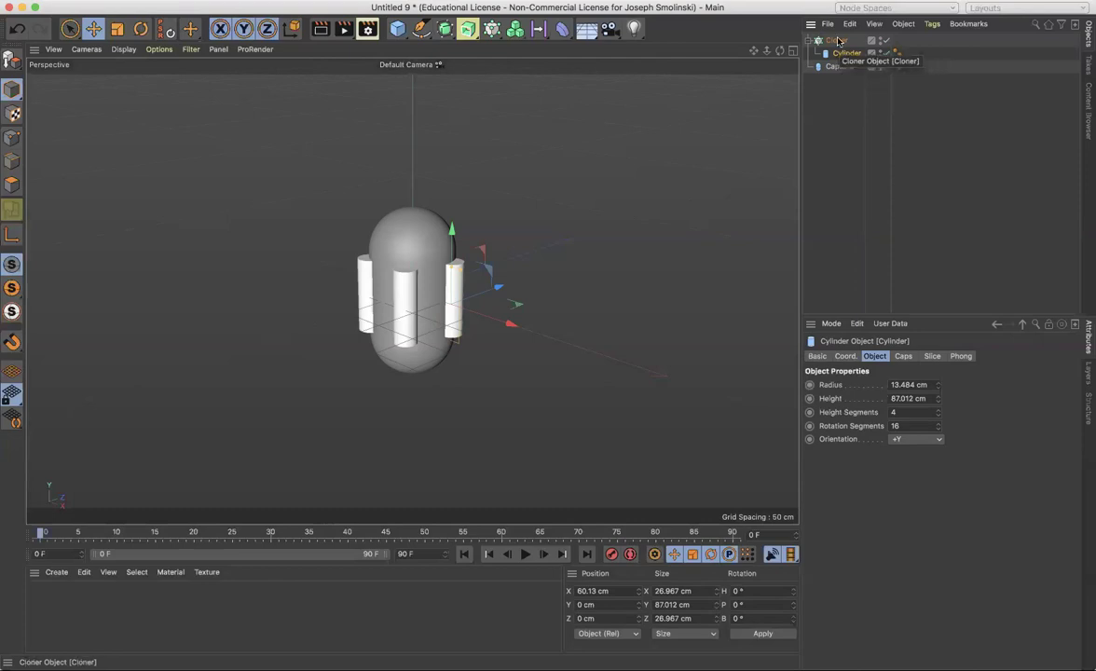
pyautogui.click(836, 40)
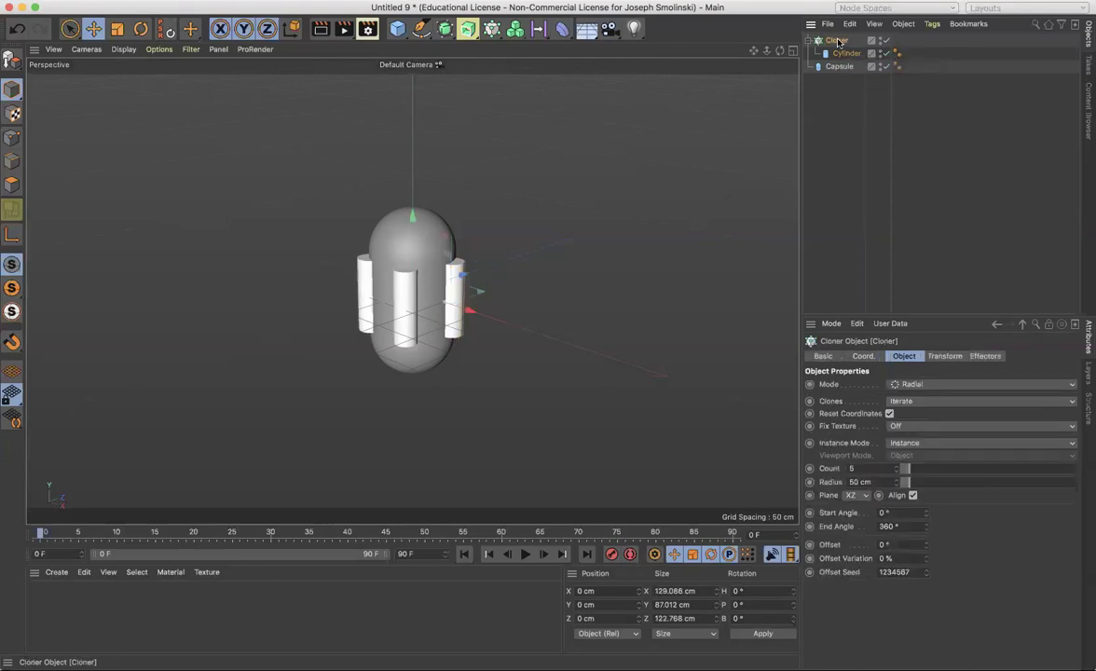
pyautogui.click(895, 466)
pyautogui.click(896, 466)
pyautogui.click(895, 466)
pyautogui.click(896, 466)
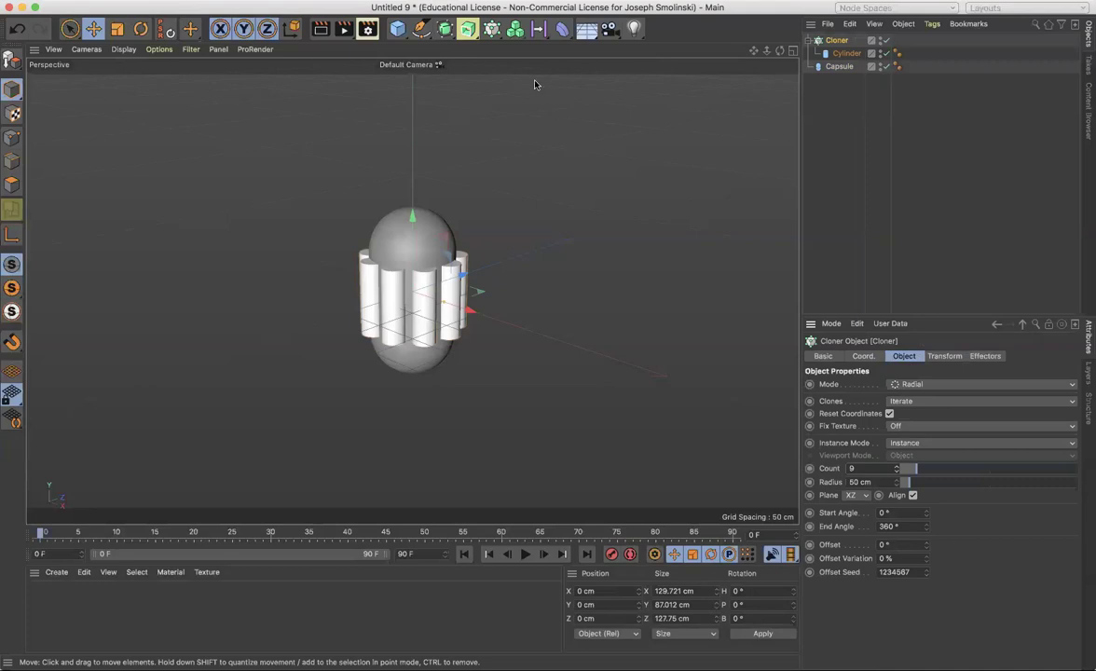
# Add a Volume Builder containing the Cloner and the Capsule, with a voxel size of 1 cm.
pyautogui.moveTo(514, 29); pyautogui.dragTo(550, 57)
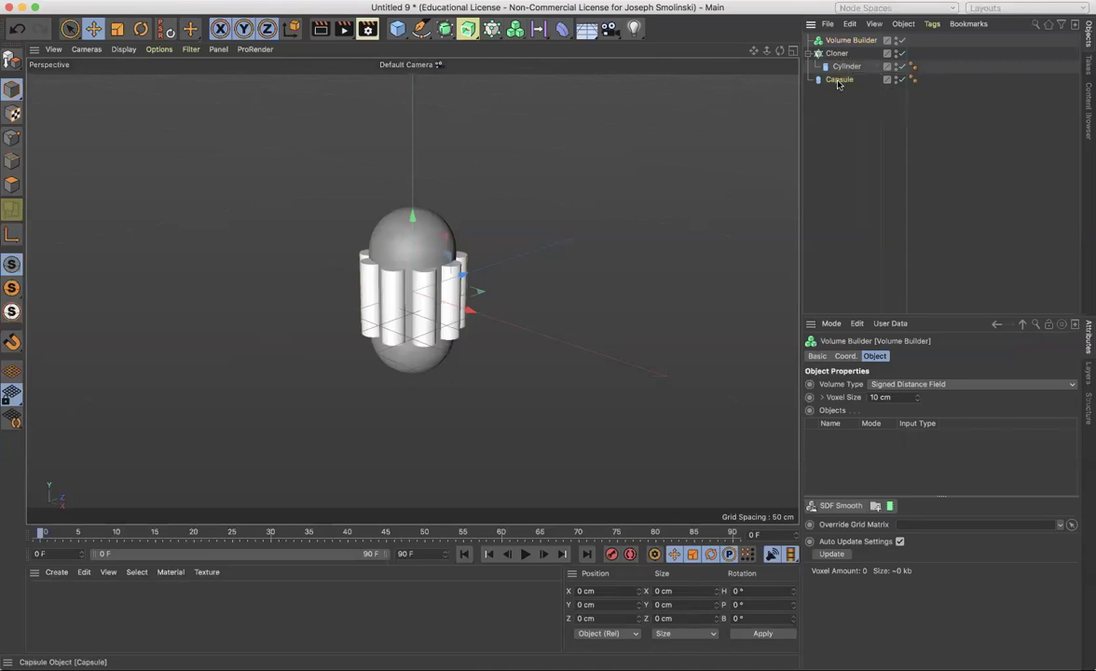
pyautogui.moveTo(839, 79); pyautogui.dragTo(854, 47)
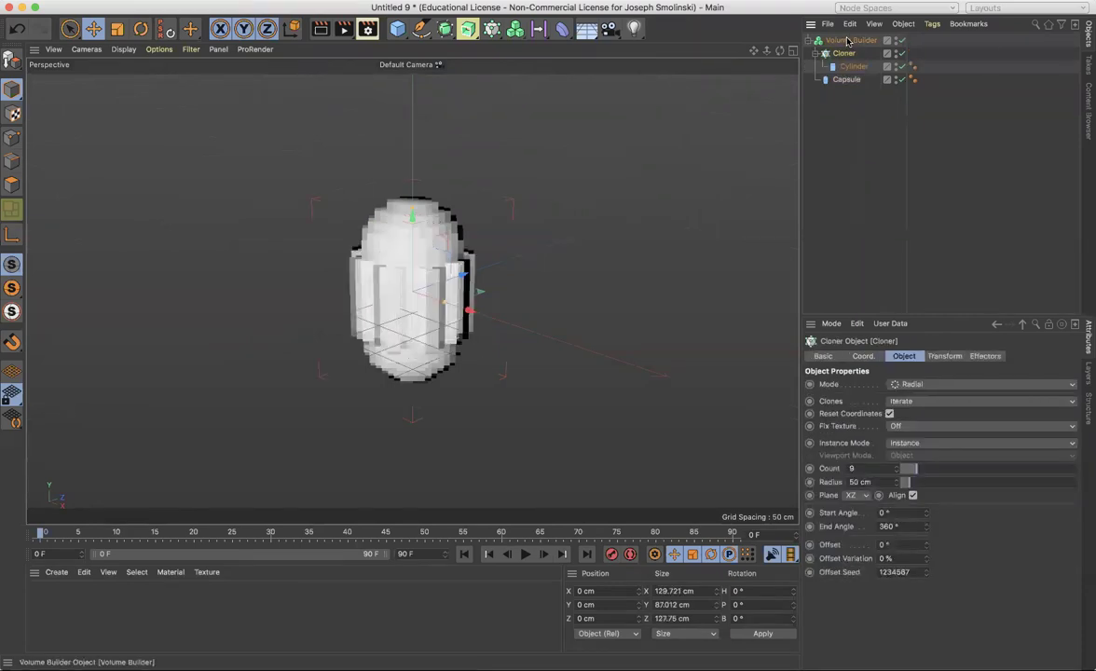
pyautogui.click(850, 40)
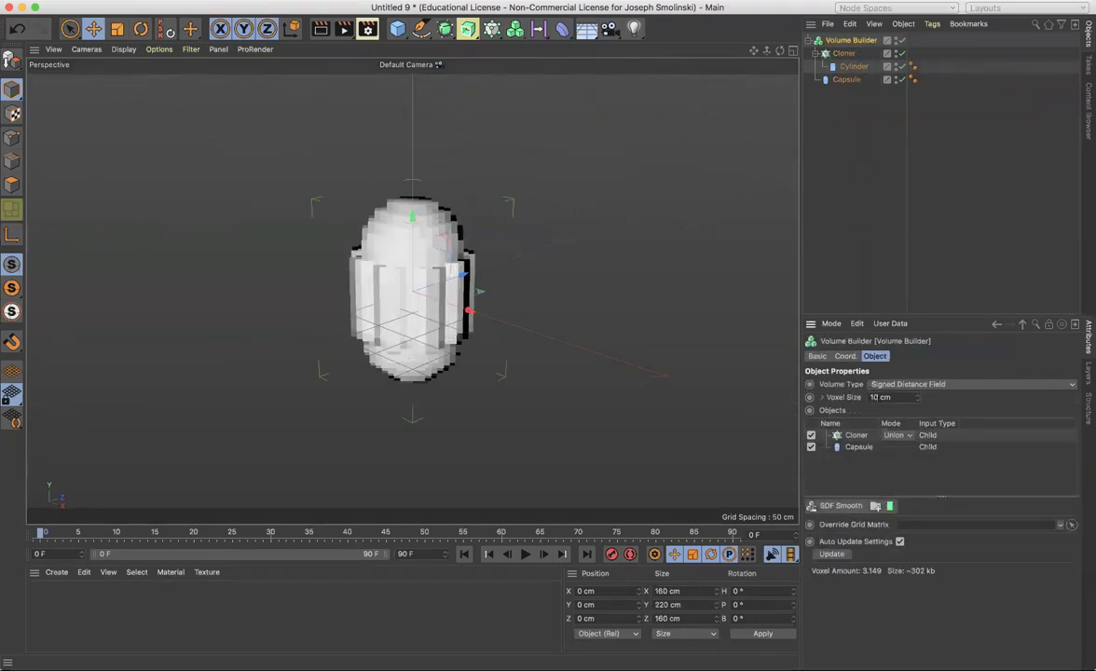
pyautogui.press('Return')
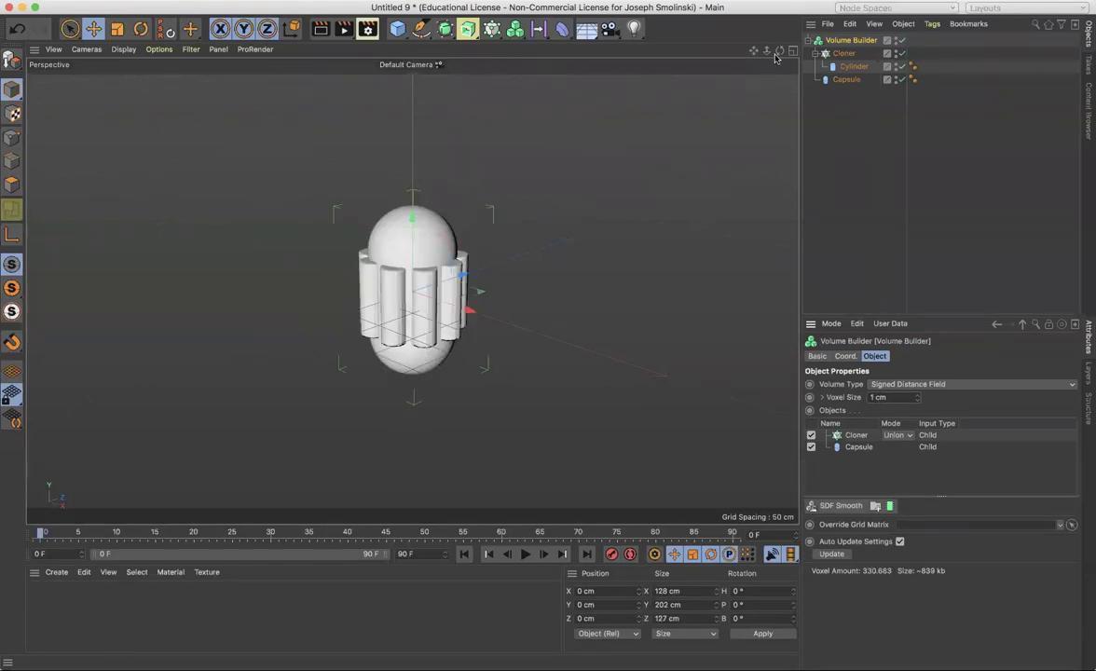
# Set the Cloner's mode in the Volume Builder to Subtract so the cylinders cut grooves into the capsule.
pyautogui.moveTo(766, 51); pyautogui.dragTo(848, 50)
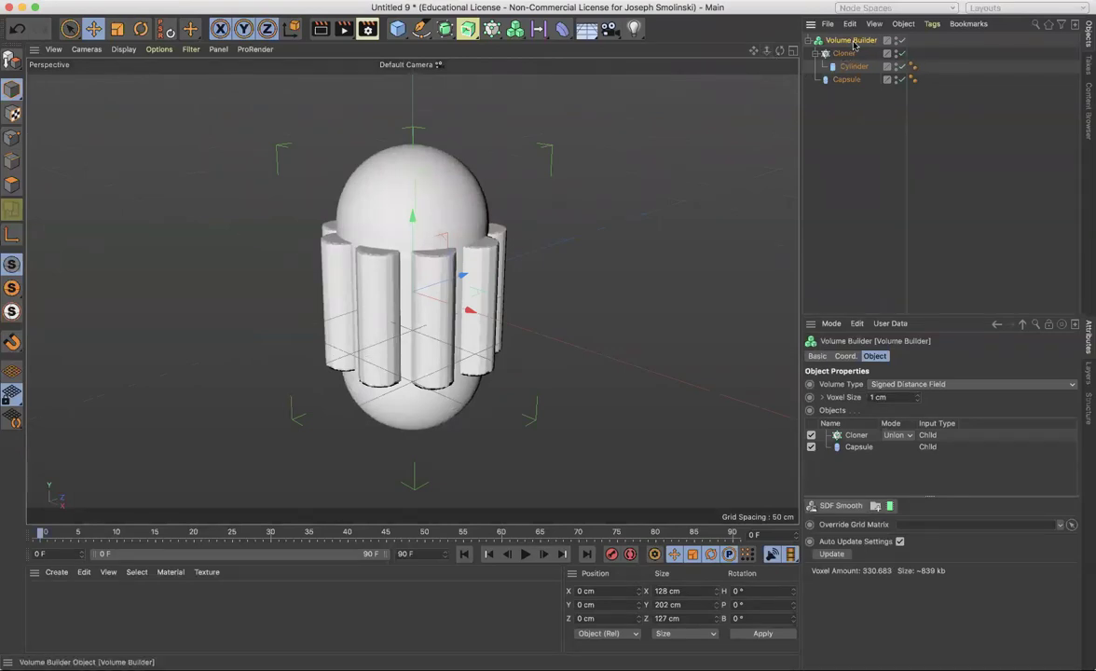
pyautogui.click(896, 435)
pyautogui.click(897, 448)
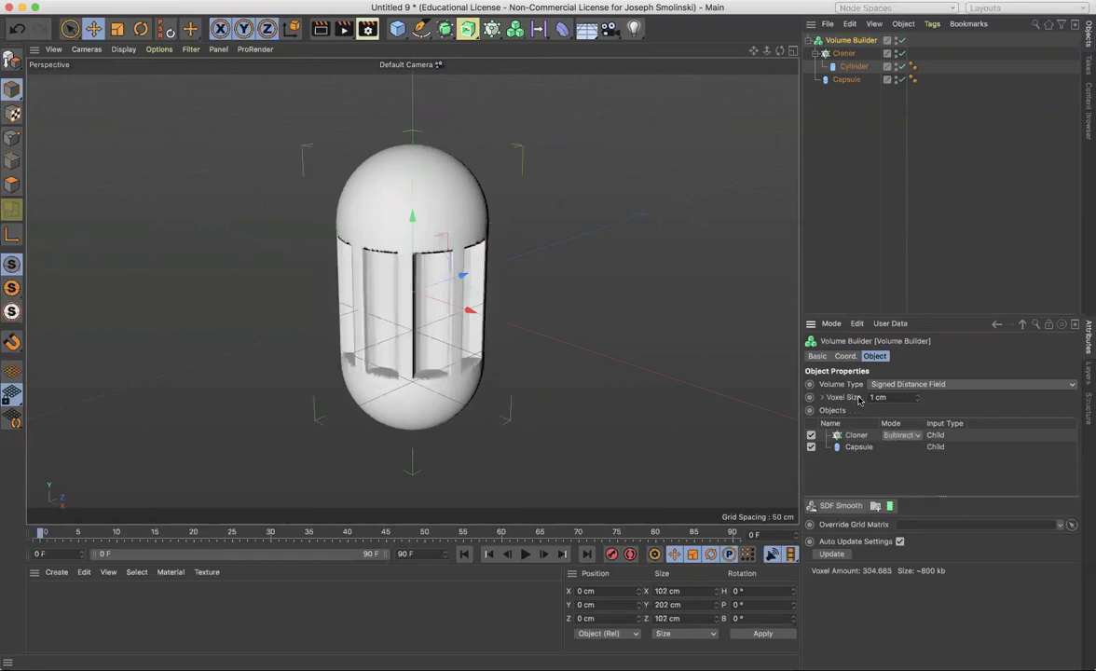
pyautogui.moveTo(411, 290)
pyautogui.keyDown('alt'); pyautogui.mouseDown()
pyautogui.moveTo(461, 297)
pyautogui.moveTo(373, 285)
pyautogui.moveTo(412, 290)
pyautogui.mouseUp(); pyautogui.keyUp('alt')
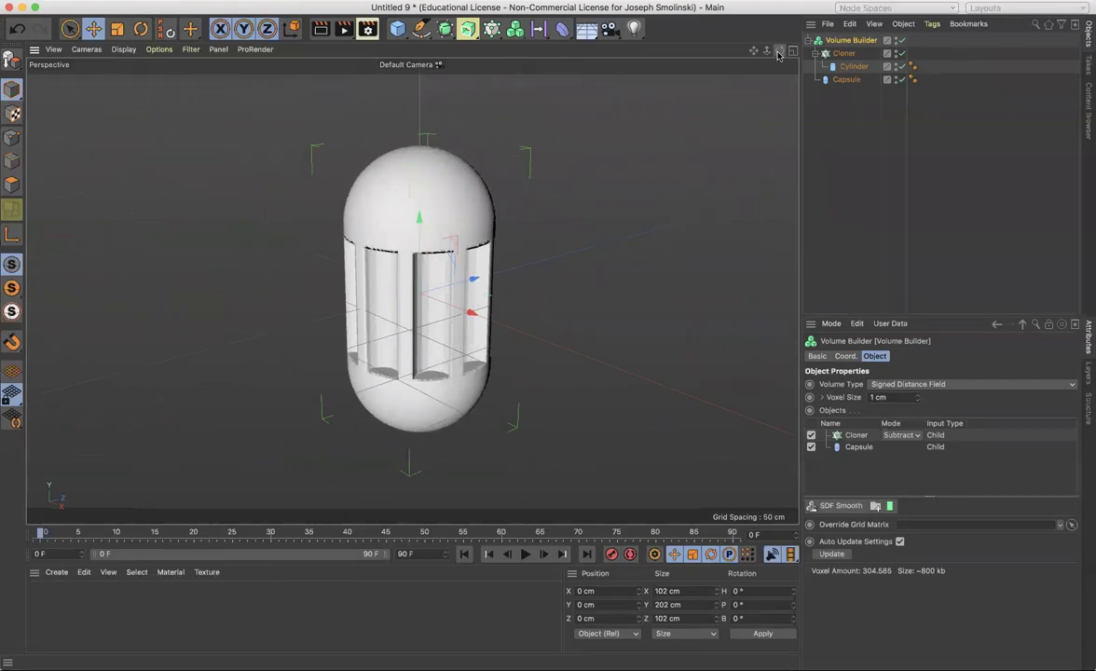
# Add a cone beside the capsule at about X 90 cm, with a top radius of 25 cm and a bottom radius of about 65 cm.
pyautogui.click(397, 30)
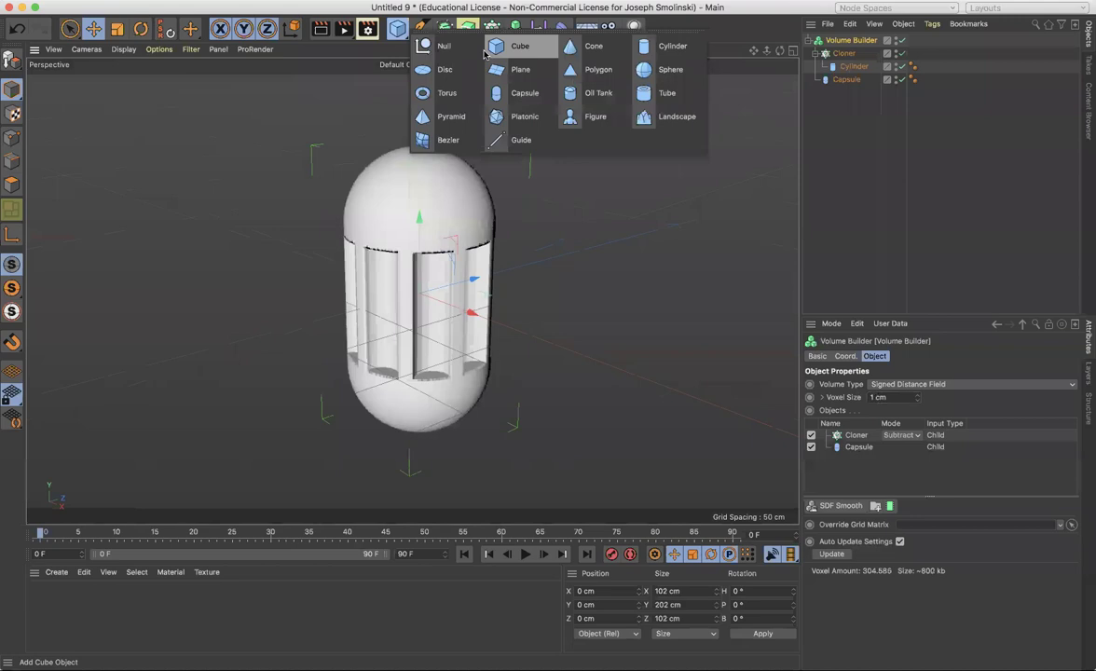
pyautogui.click(587, 47)
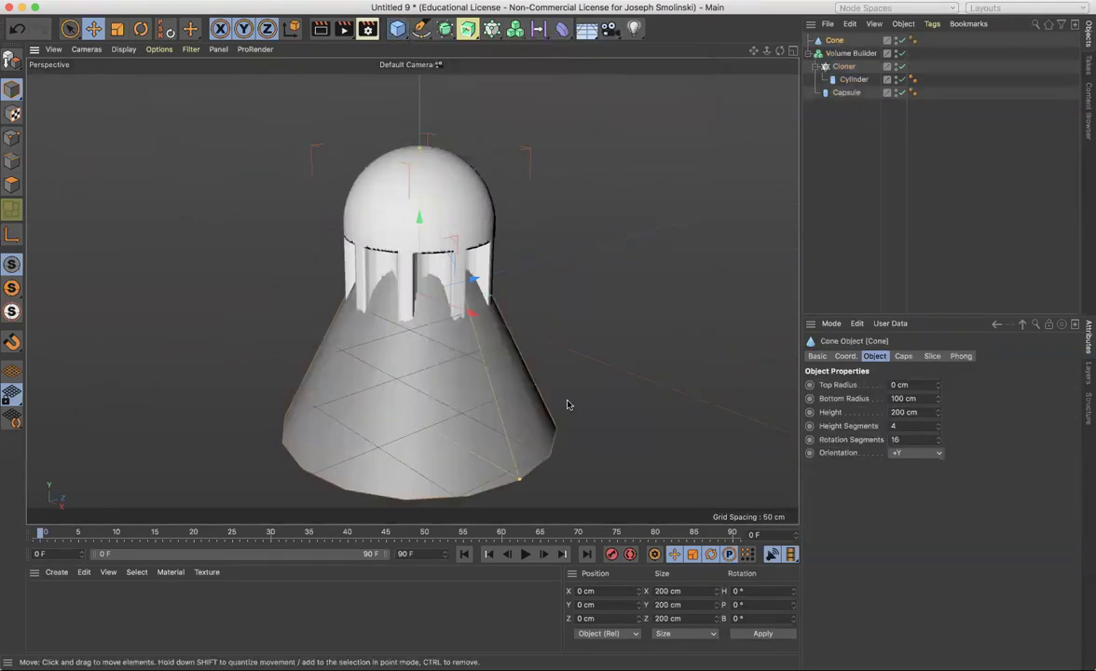
pyautogui.moveTo(519, 482); pyautogui.dragTo(480, 457)
pyautogui.moveTo(470, 313); pyautogui.dragTo(570, 347)
pyautogui.scroll(-3, 413, 290)
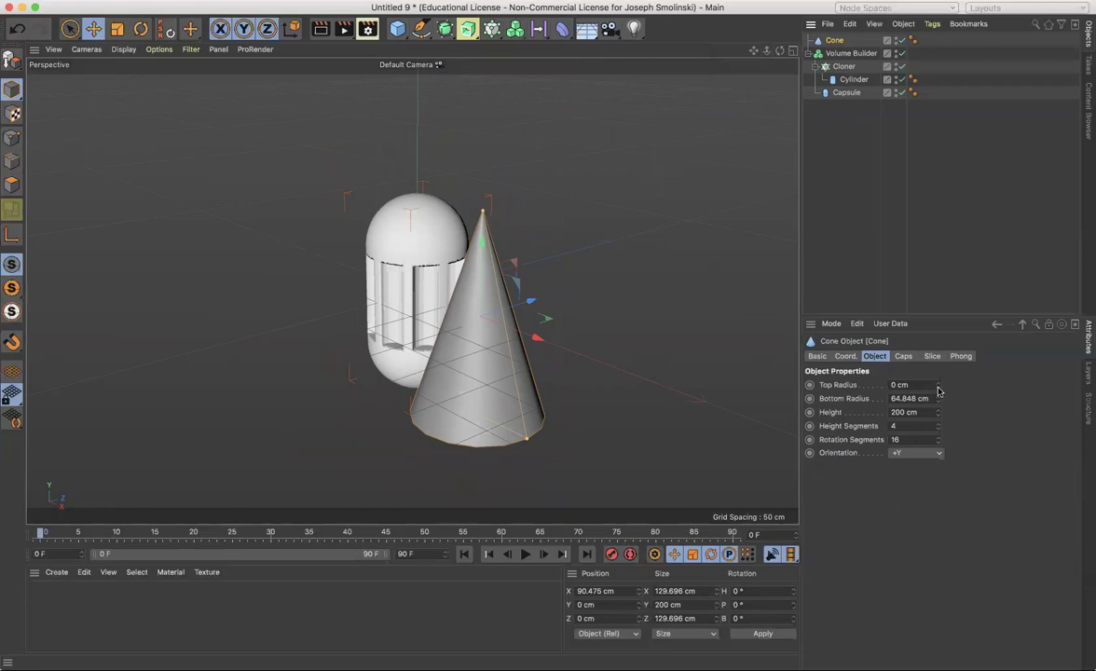
pyautogui.moveTo(939, 387); pyautogui.dragTo(939, 387)
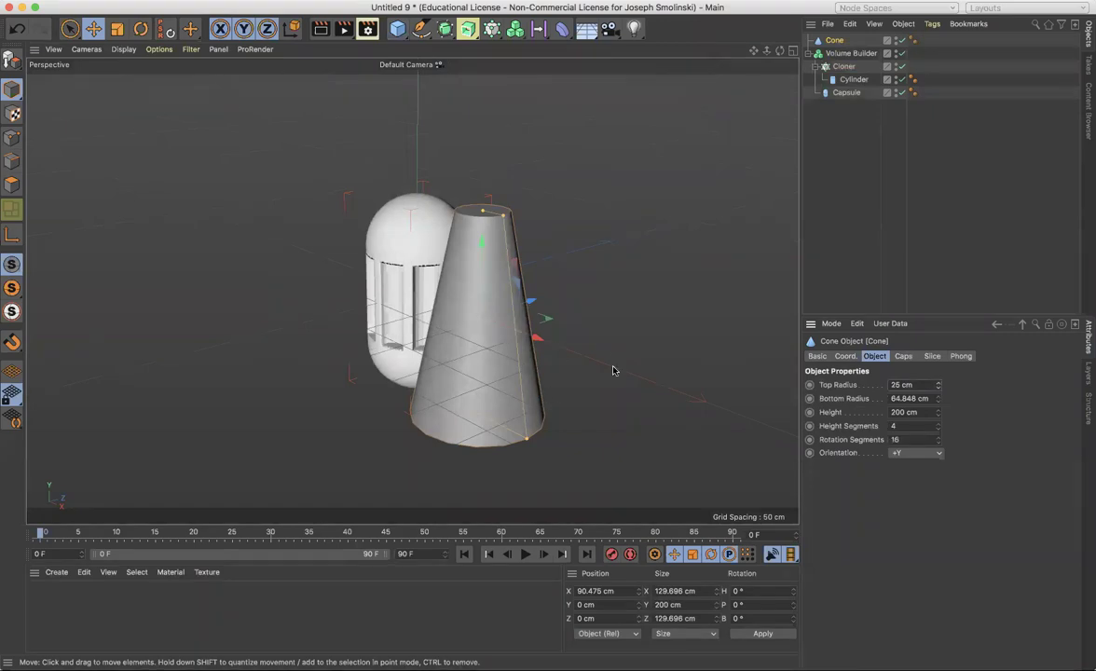
# Try slicing the cone from 0° to 180°, look through its cap and object settings, and switch the slice off again.
pyautogui.click(903, 356)
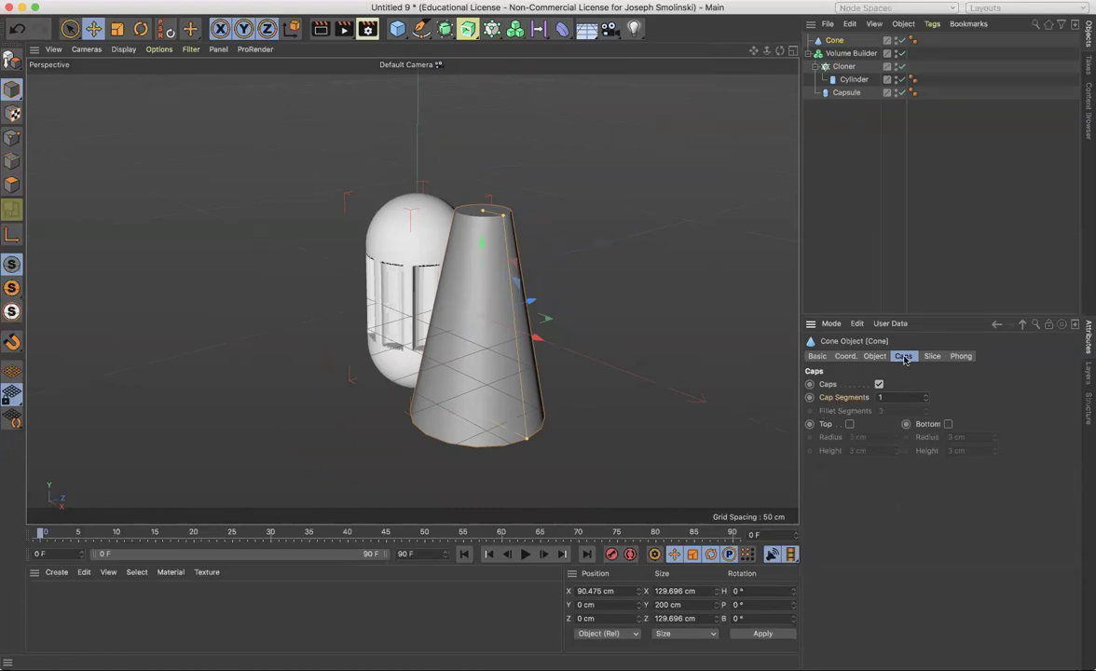
pyautogui.click(931, 357)
pyautogui.click(869, 384)
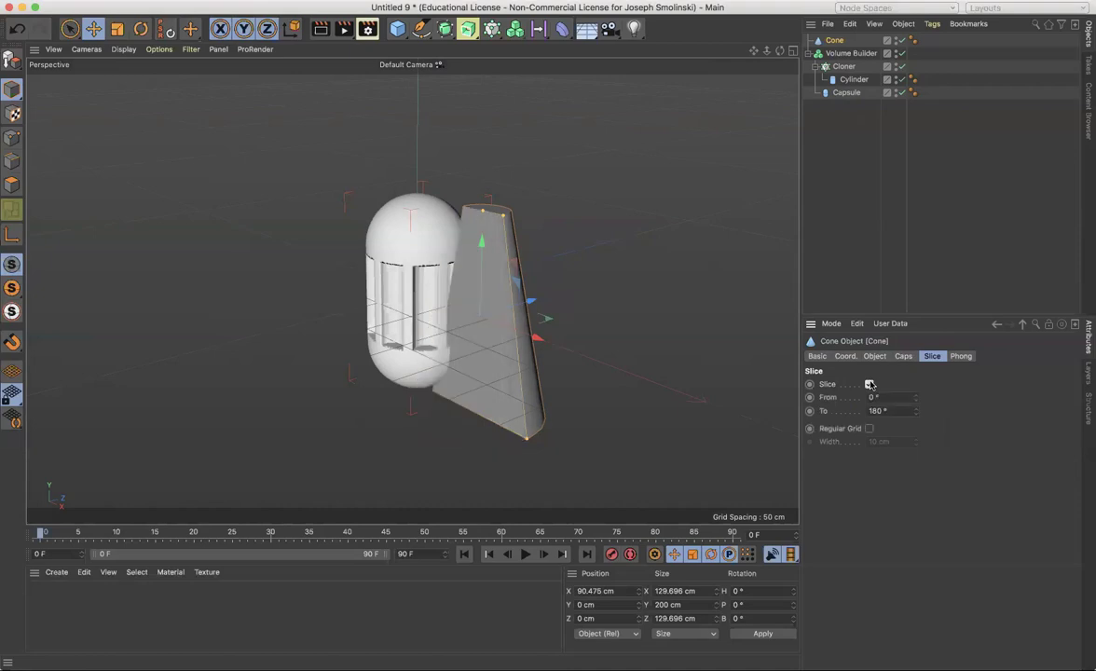
pyautogui.click(552, 435)
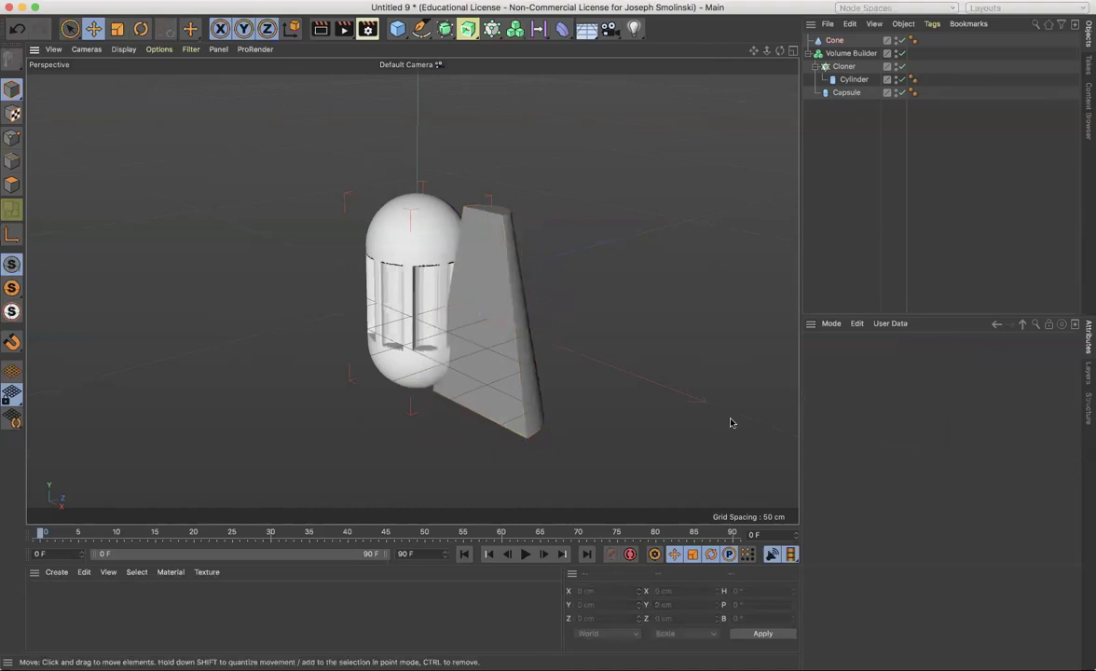
pyautogui.click(834, 41)
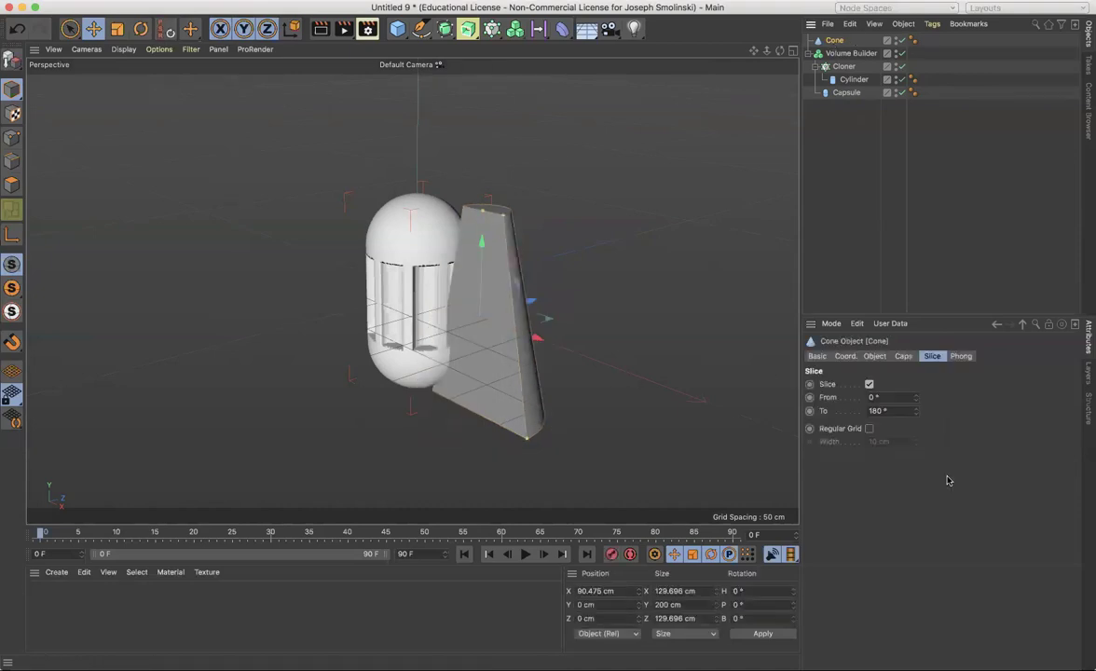
pyautogui.click(905, 356)
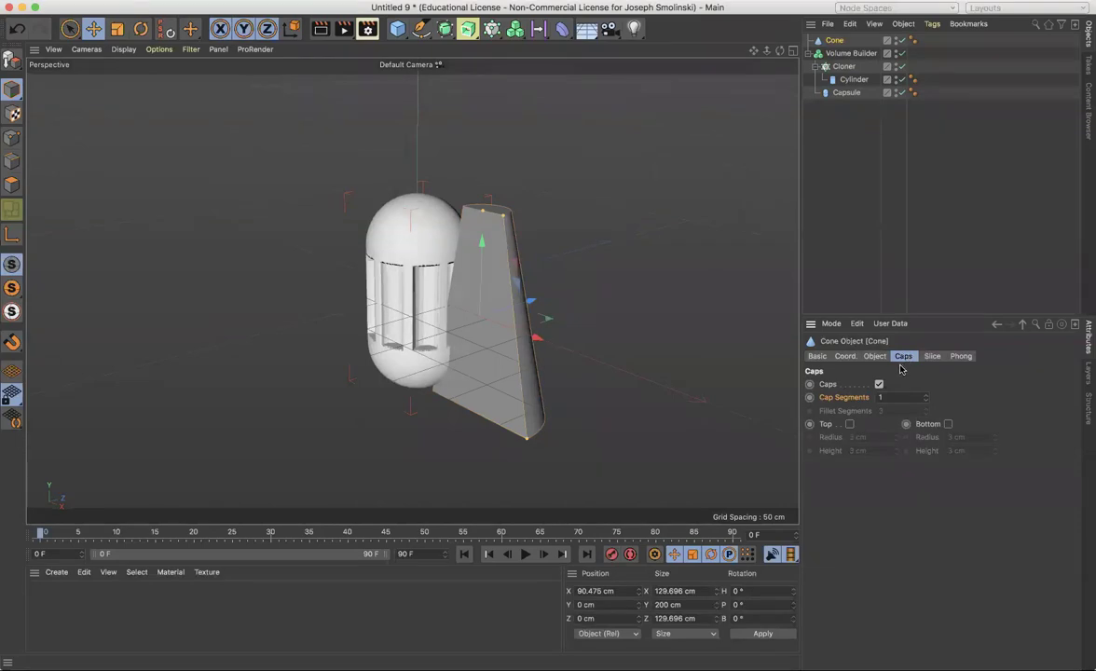
pyautogui.click(876, 357)
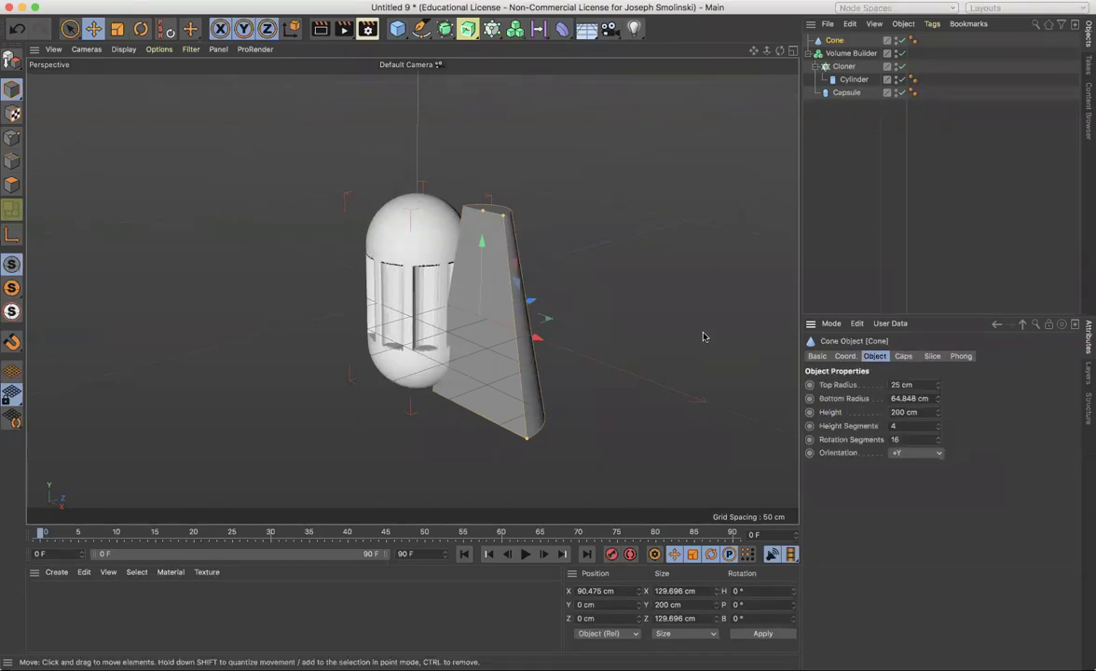
pyautogui.click(932, 356)
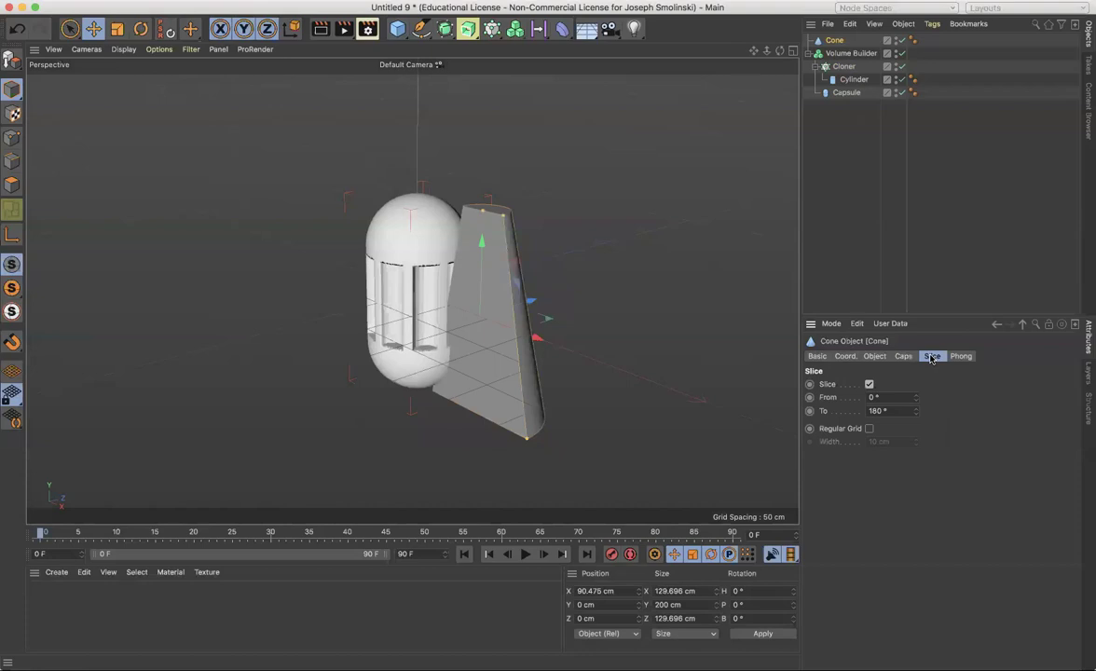
pyautogui.click(868, 384)
pyautogui.click(868, 383)
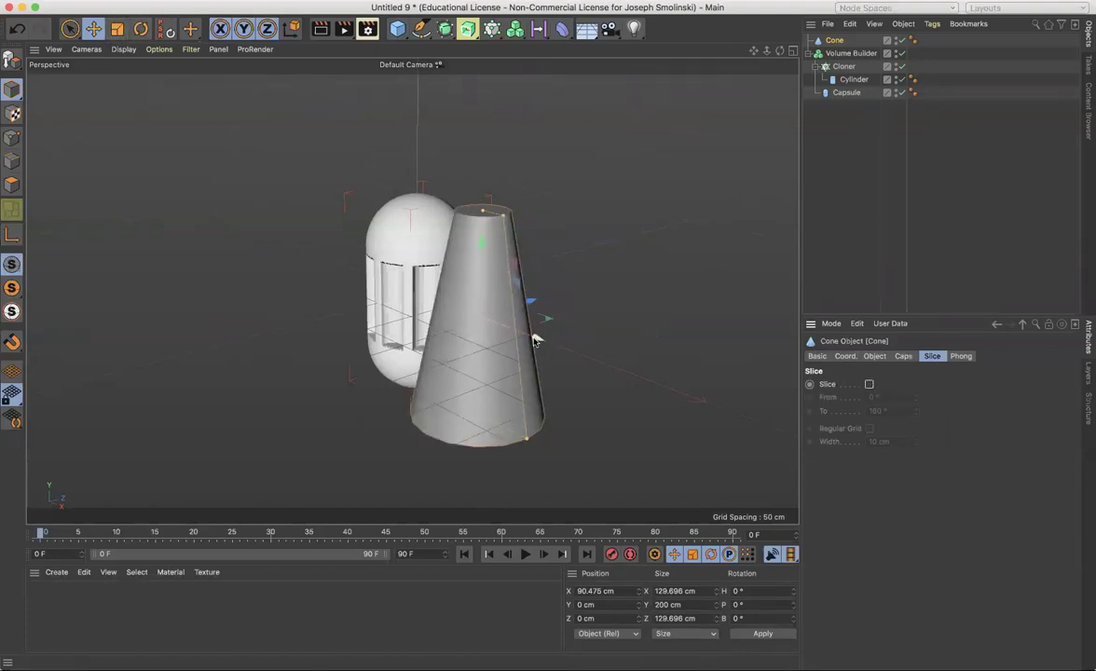
# Move the cone onto the capsule at about X -1 cm and reduce its bottom radius to about 51 cm.
pyautogui.moveTo(535, 341); pyautogui.dragTo(468, 313)
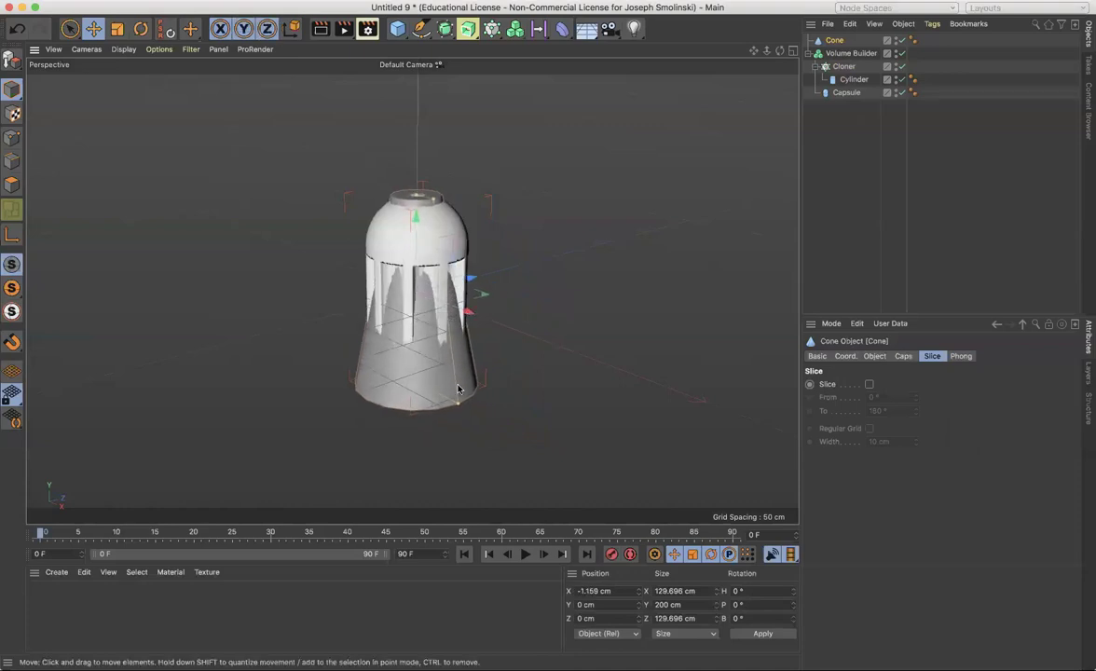
pyautogui.moveTo(458, 401); pyautogui.dragTo(448, 403)
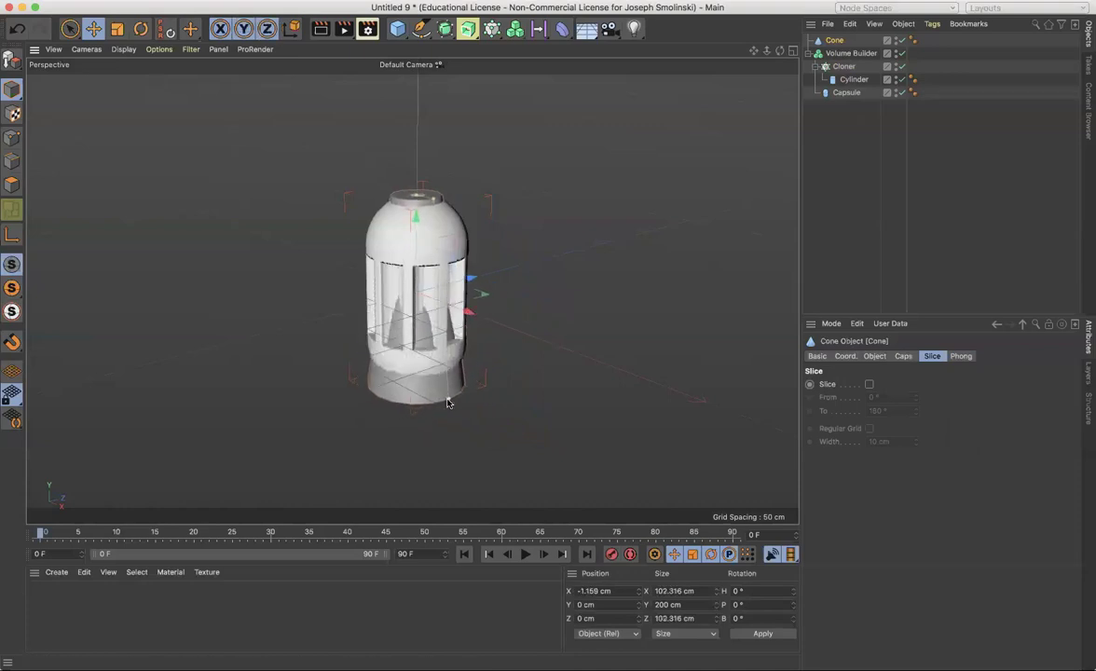
# Switch the Volume Builder off and centre the cone on the capsule by setting its X position to 0 cm.
pyautogui.click(792, 52)
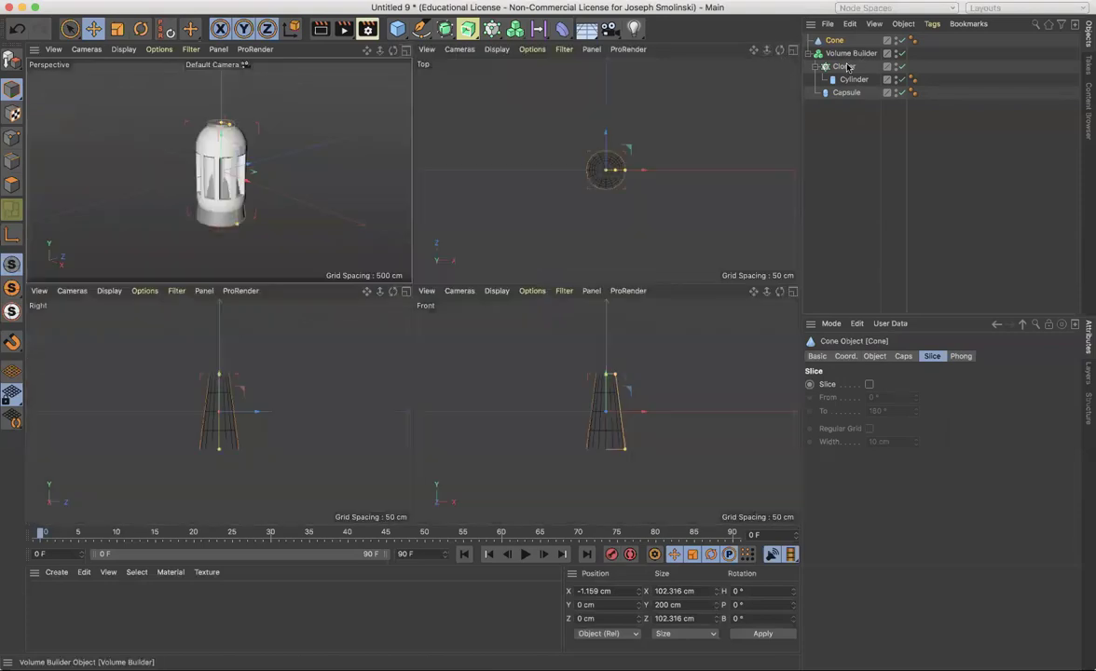
pyautogui.click(900, 53)
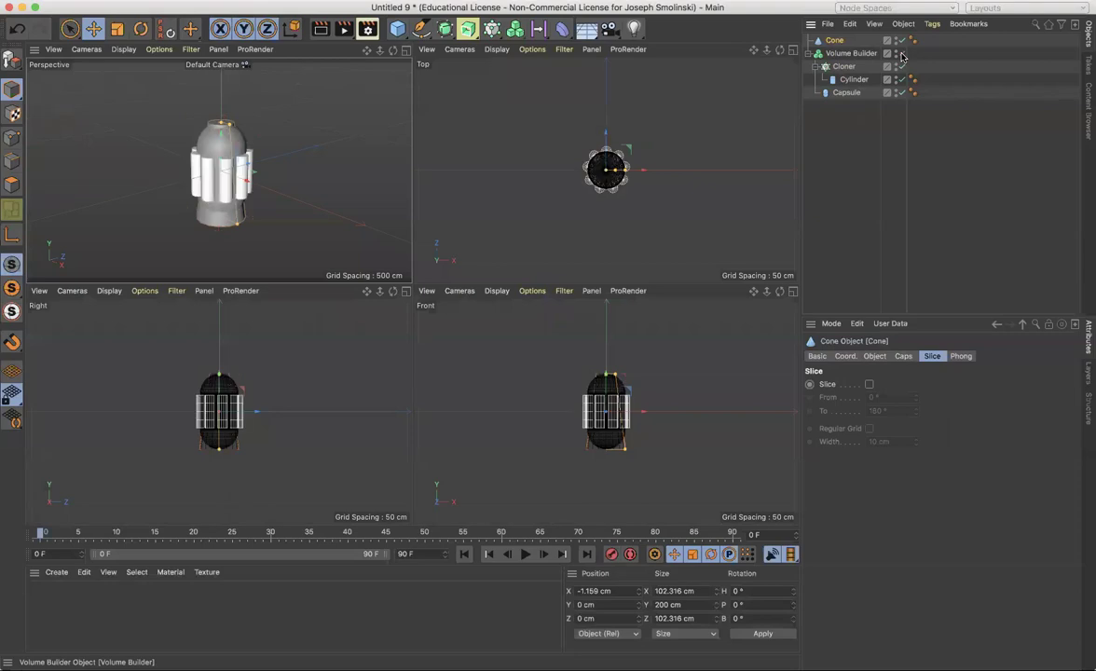
pyautogui.moveTo(766, 49); pyautogui.dragTo(820, 50)
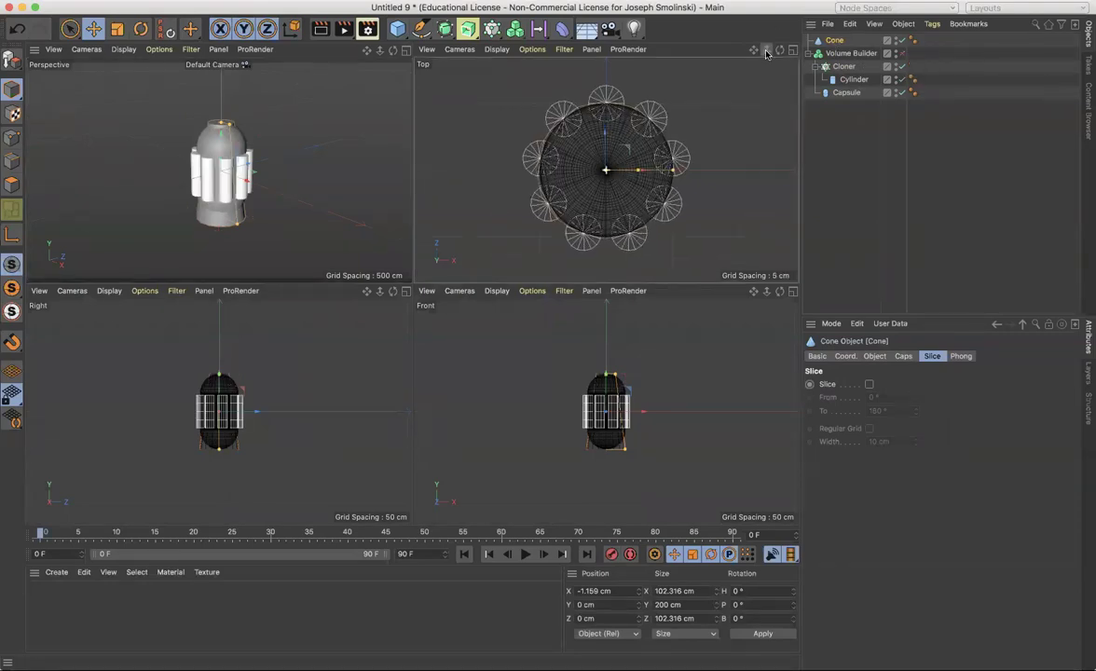
pyautogui.click(793, 49)
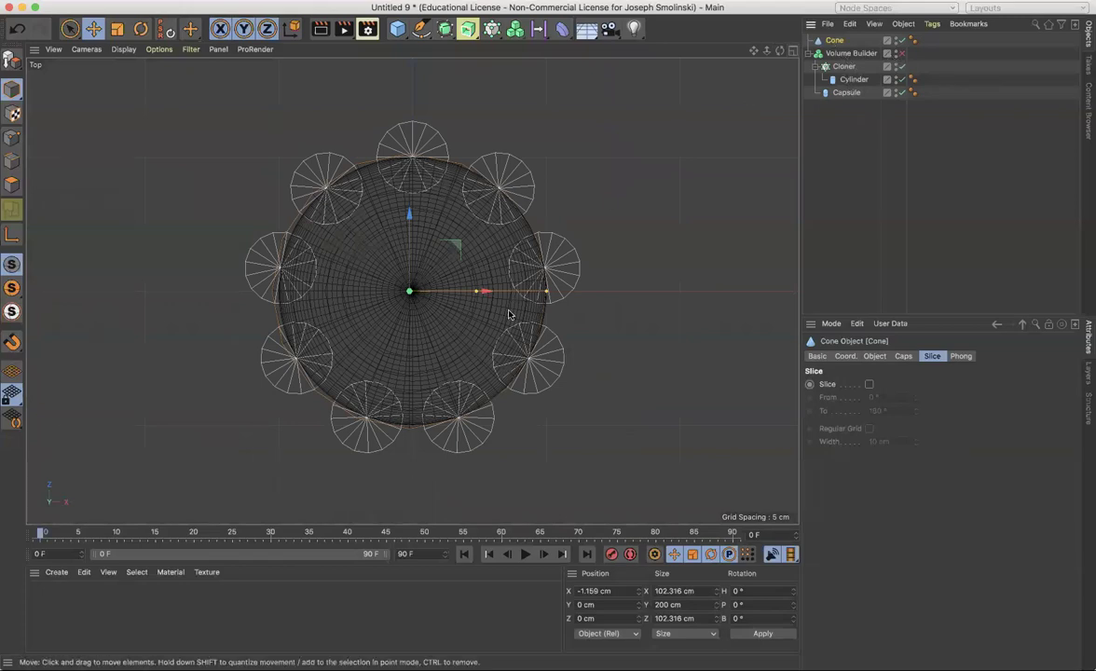
pyautogui.moveTo(477, 292); pyautogui.dragTo(491, 297)
pyautogui.moveTo(598, 592); pyautogui.dragTo(466, 591)
pyautogui.write('0')
pyautogui.press('Return')
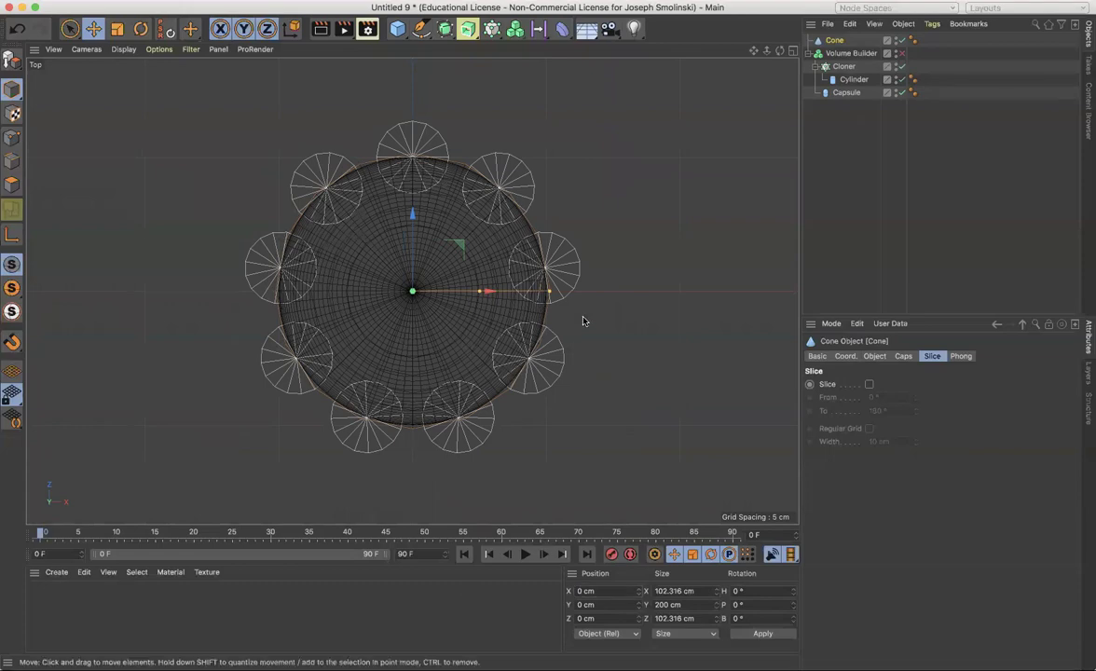
# Narrow the cone to a bottom radius of about 42.5 cm and a top radius of about 17.4 cm, and switch the Volume Builder back on.
pyautogui.moveTo(549, 293); pyautogui.dragTo(525, 294)
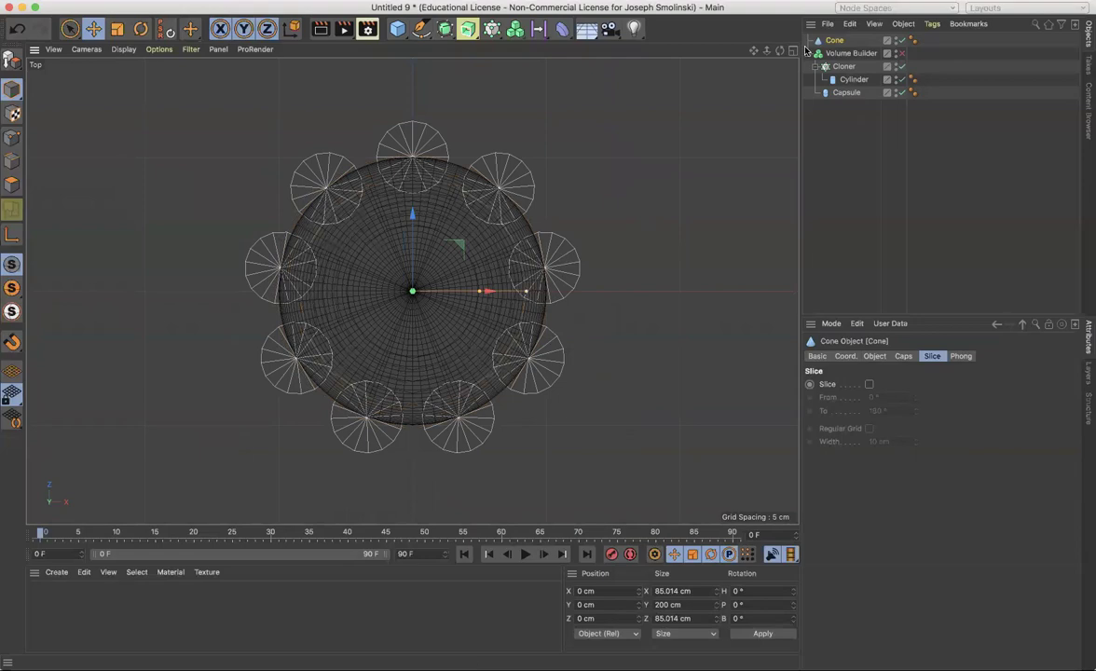
pyautogui.click(792, 51)
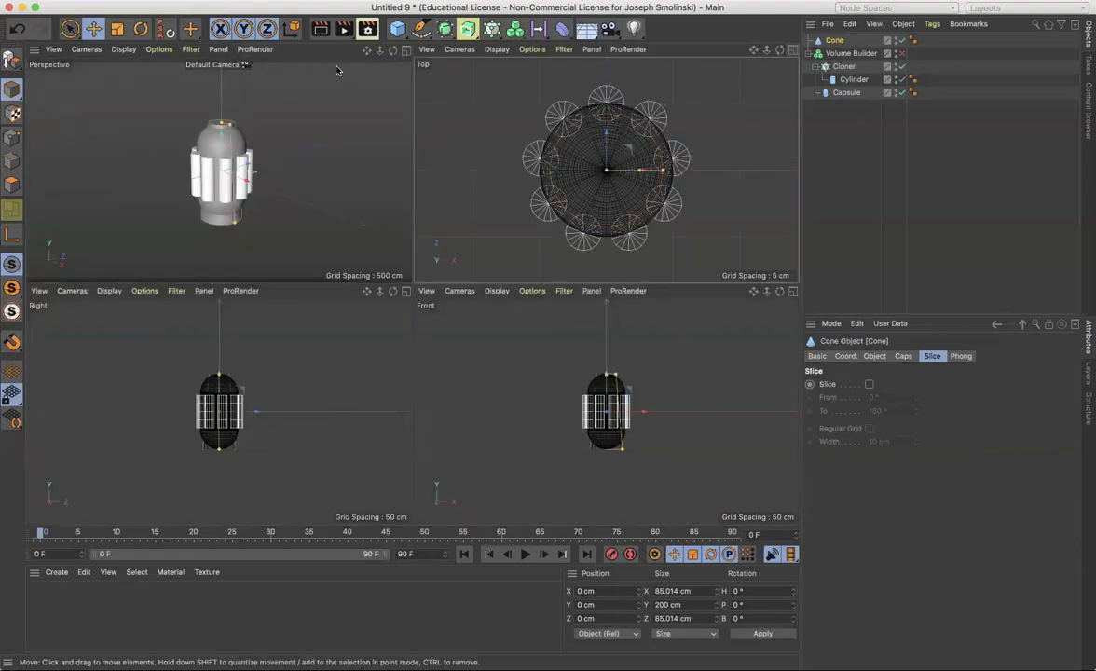
pyautogui.click(229, 125)
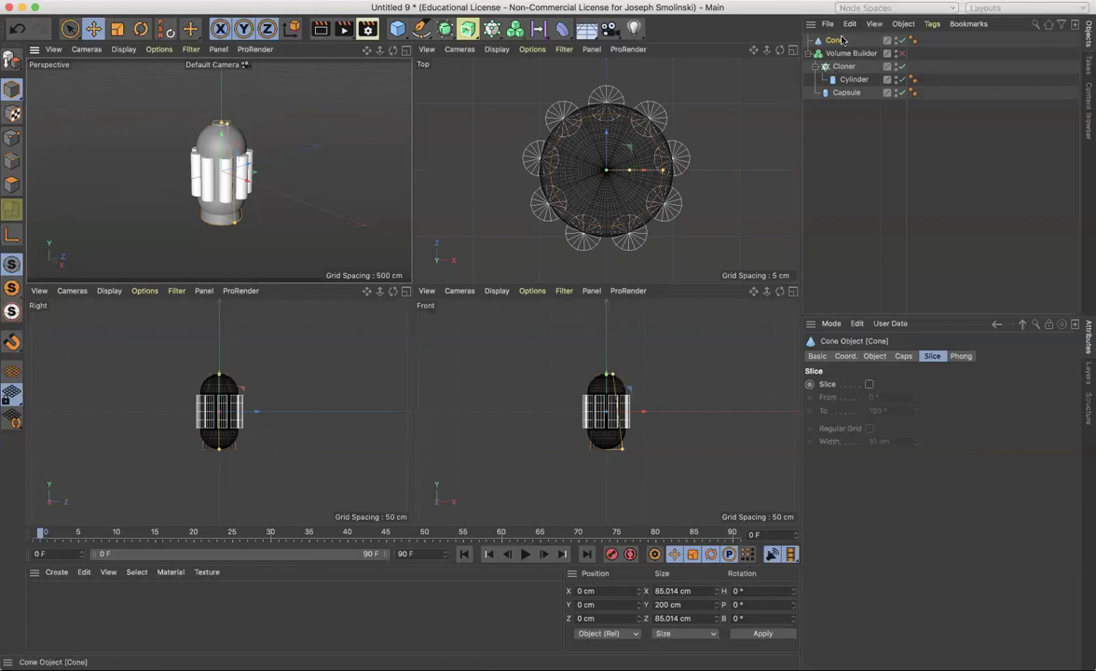
pyautogui.click(902, 54)
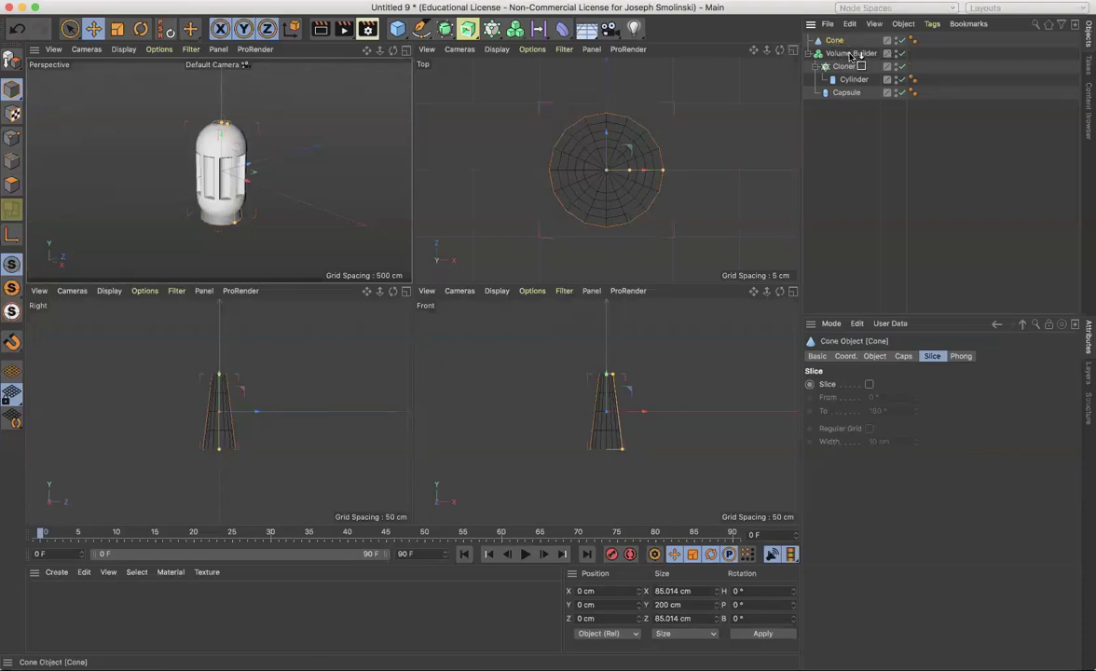
# Place the cone inside the Volume Builder above the Cloner and set its mode to Subtract.
pyautogui.moveTo(835, 40); pyautogui.dragTo(849, 54)
pyautogui.click(850, 41)
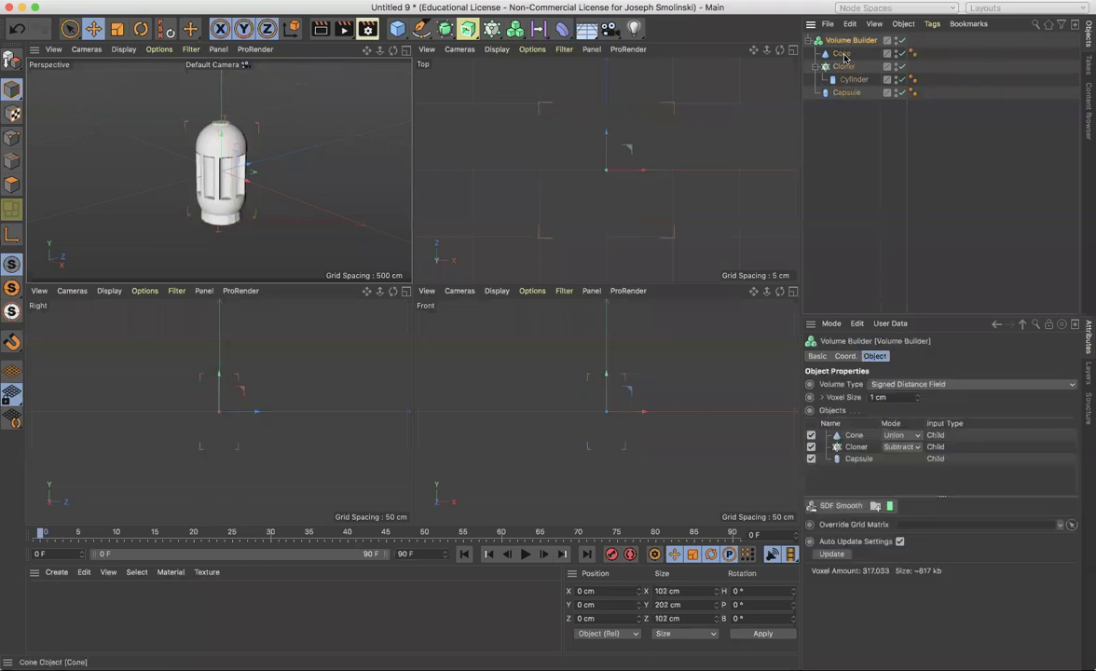
pyautogui.click(842, 54)
pyautogui.click(843, 41)
pyautogui.click(900, 435)
pyautogui.click(896, 453)
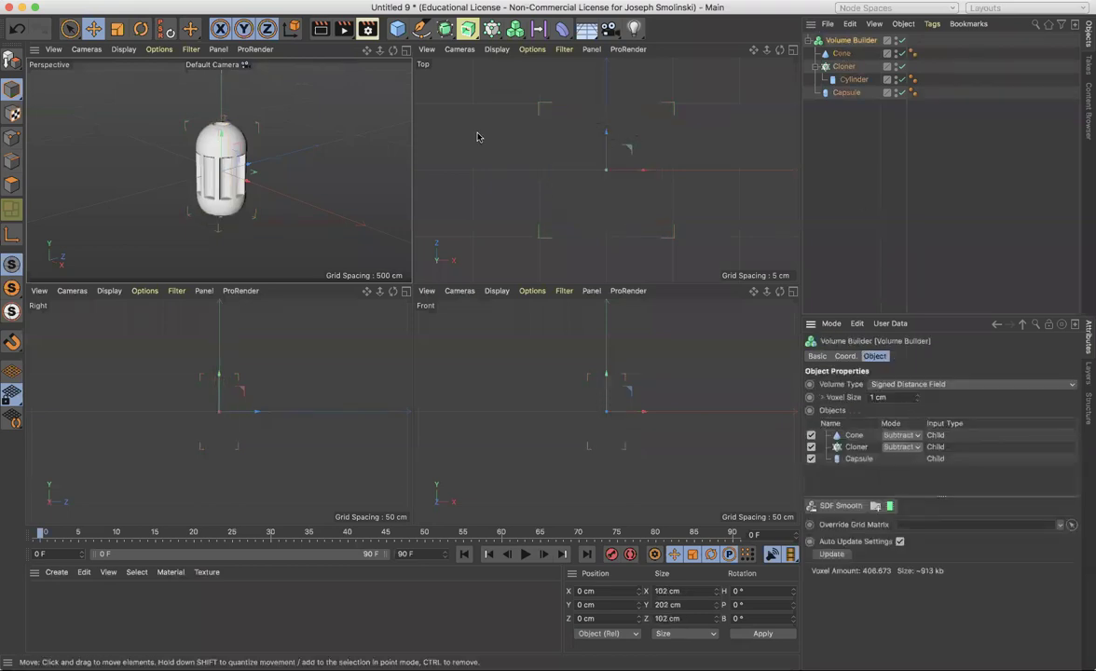
# Increase the cone's height to 267 cm so it cuts through both ends of the capsule.
pyautogui.click(405, 50)
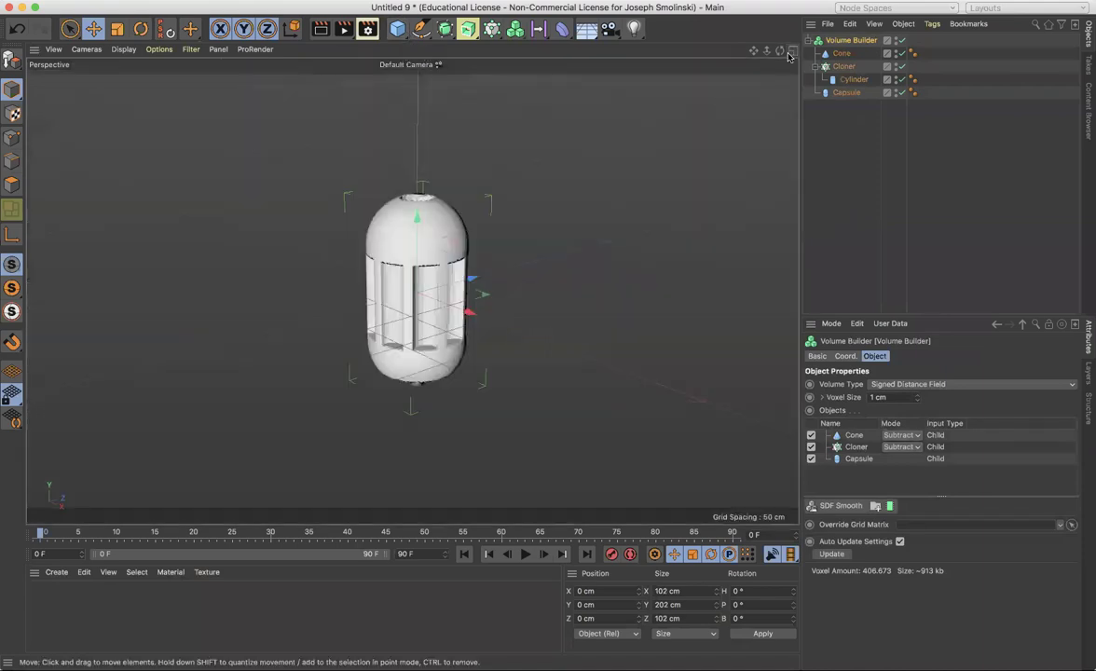
pyautogui.moveTo(780, 50)
pyautogui.mouseDown()
pyautogui.moveTo(766, 159)
pyautogui.moveTo(752, 45)
pyautogui.mouseUp()
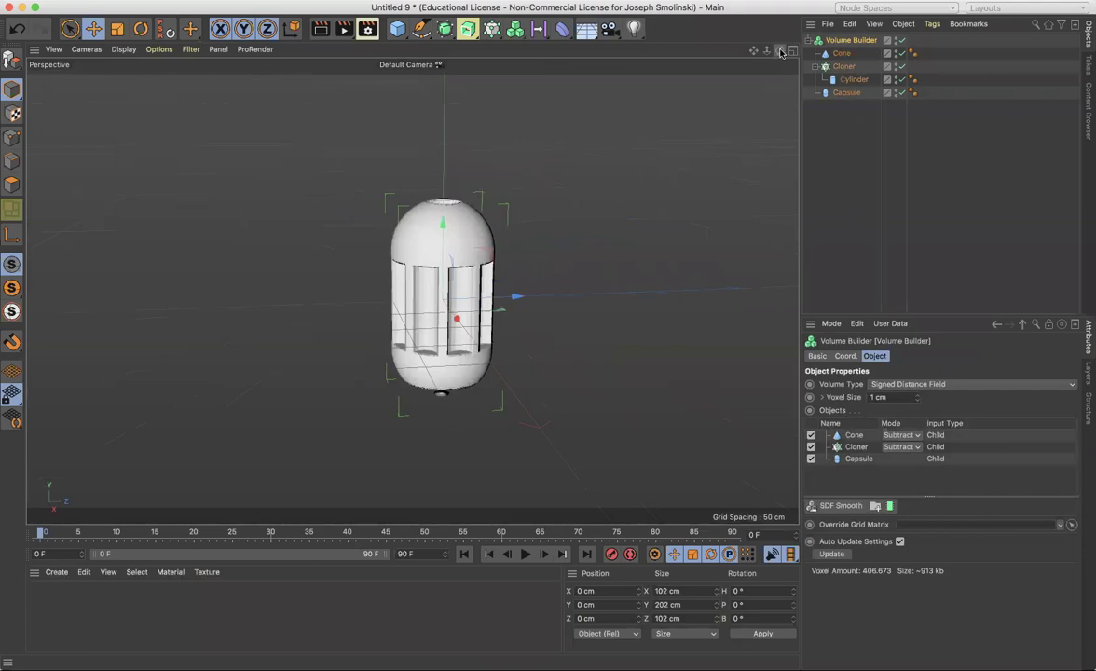
pyautogui.click(842, 53)
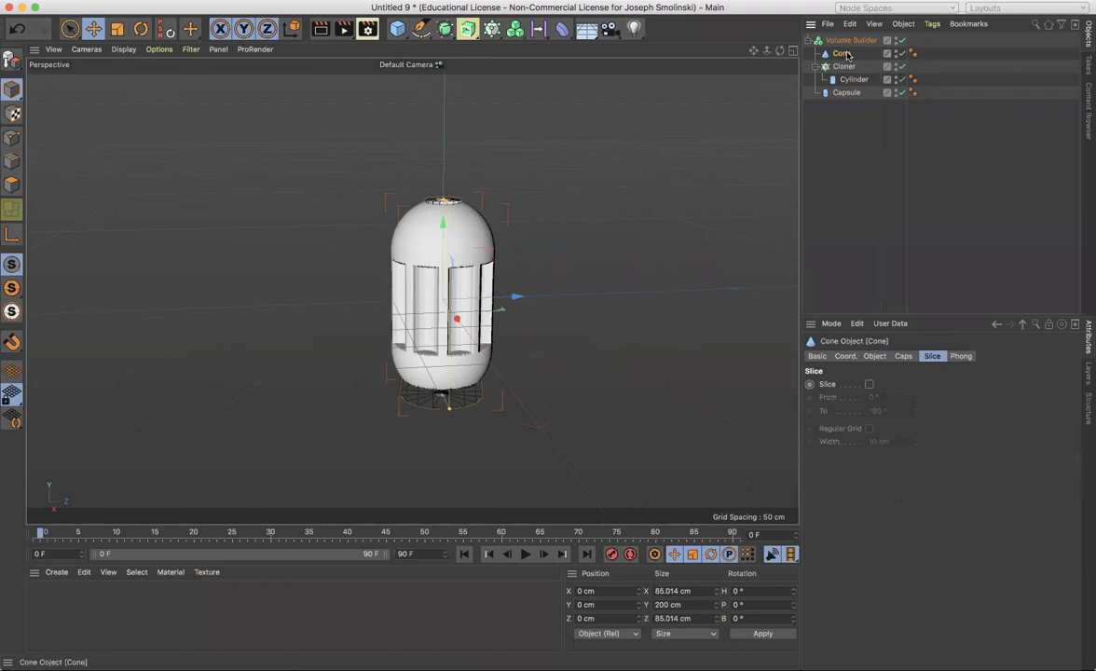
pyautogui.click(874, 356)
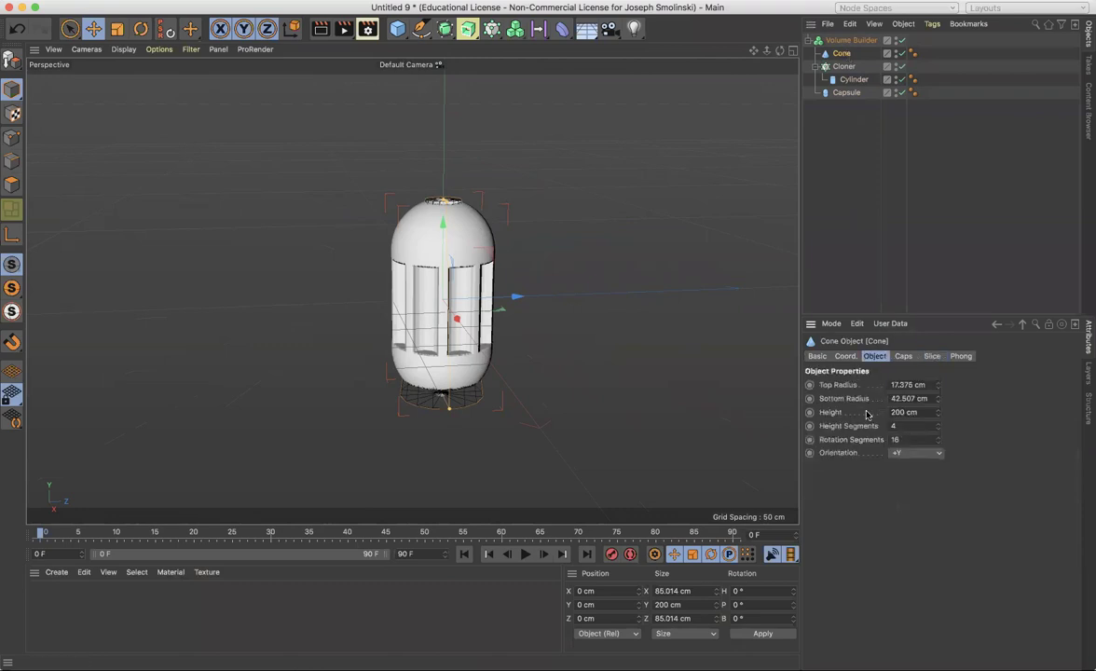
pyautogui.moveTo(938, 411); pyautogui.dragTo(938, 345)
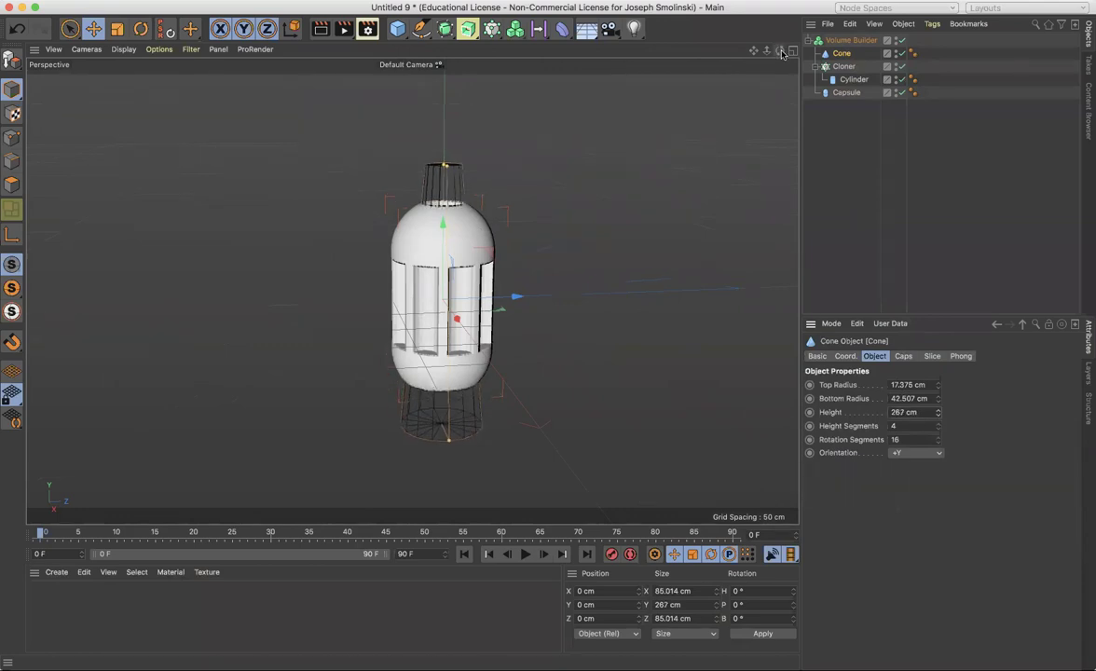
# Widen the subtracted cone's bottom radius to about 59.5 cm so it breaks through into the grooves.
pyautogui.keyDown('alt'); pyautogui.moveTo(412, 290); pyautogui.dragTo(414, 244); pyautogui.keyUp('alt')
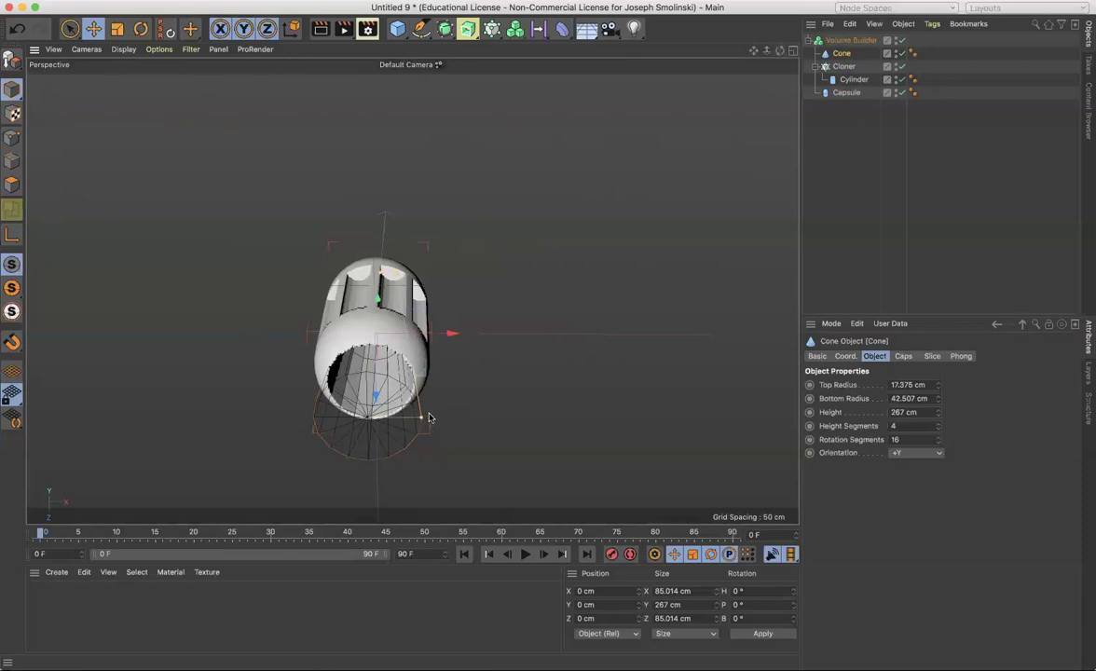
pyautogui.moveTo(429, 413); pyautogui.dragTo(443, 418)
pyautogui.moveTo(779, 51); pyautogui.dragTo(712, 116)
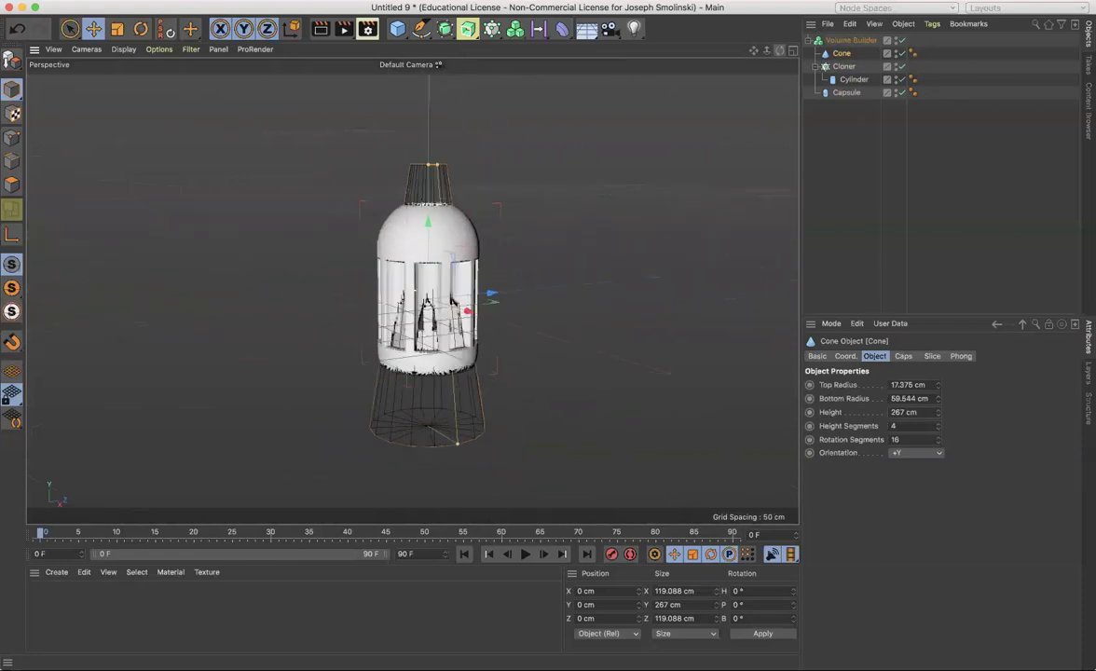
# Add an SDF Smooth filter layer to the Volume Builder and inspect the smoothed form up close.
pyautogui.click(850, 41)
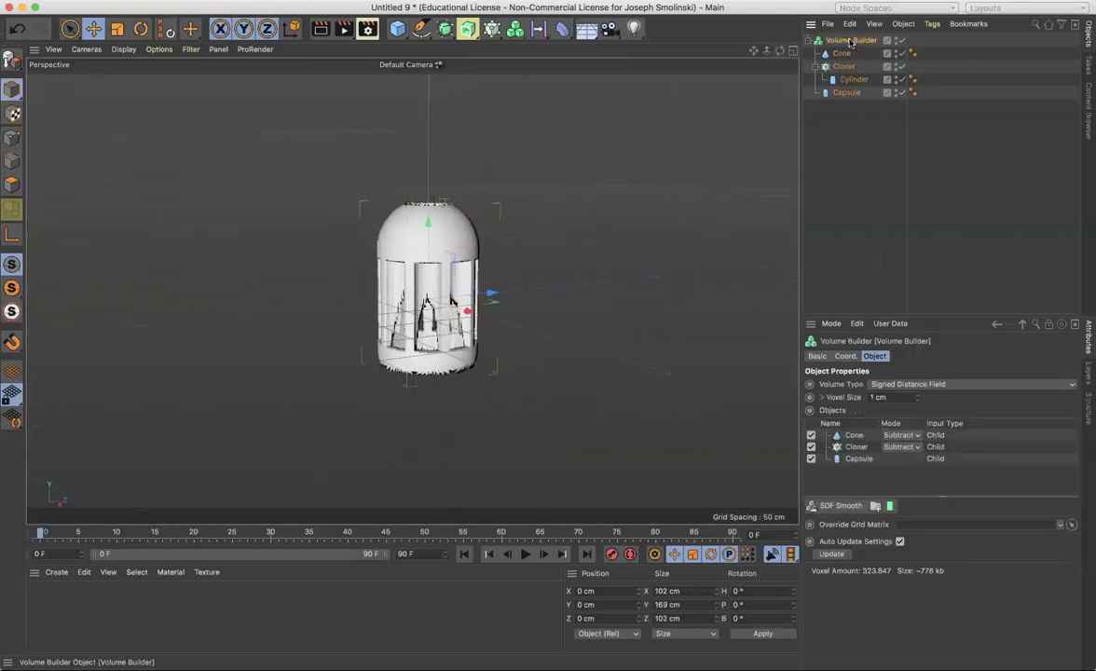
pyautogui.click(842, 507)
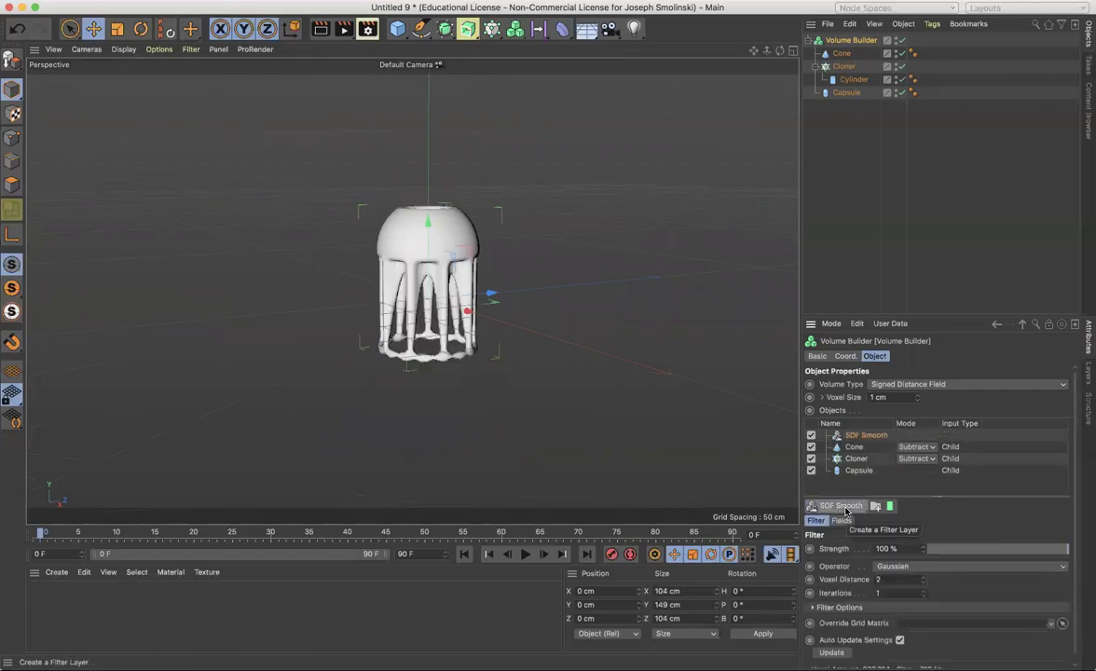
pyautogui.moveTo(766, 51); pyautogui.dragTo(831, 52)
pyautogui.moveTo(695, 65); pyautogui.dragTo(780, 54)
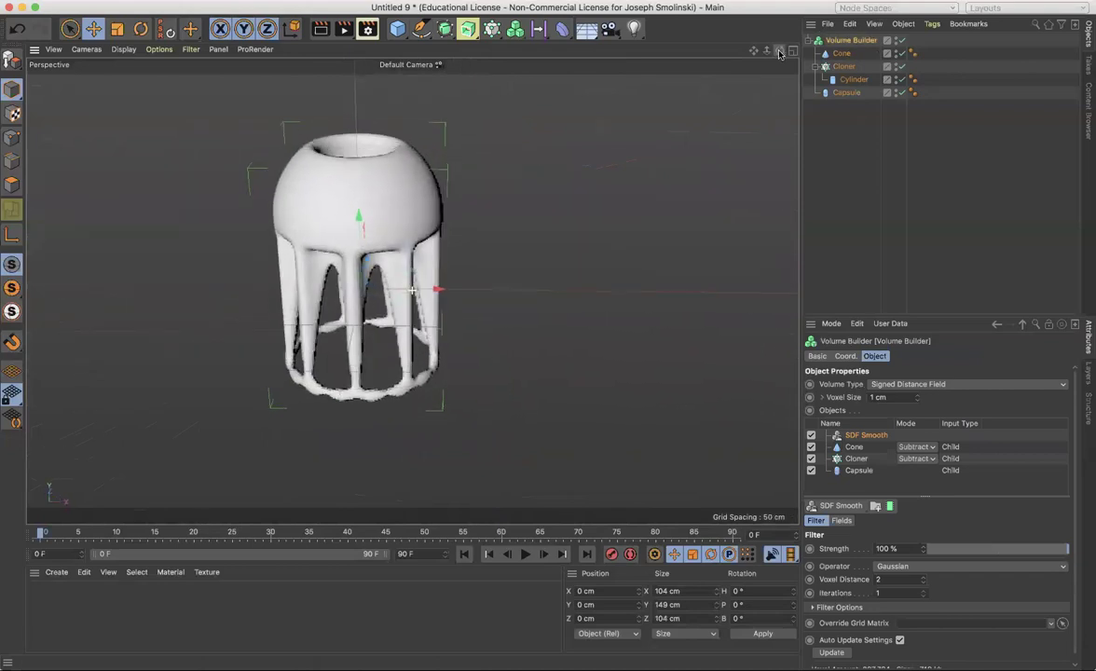
# Add a Volume Mesher and make the Volume Builder its child to turn the volume into a mesh.
pyautogui.click(515, 29)
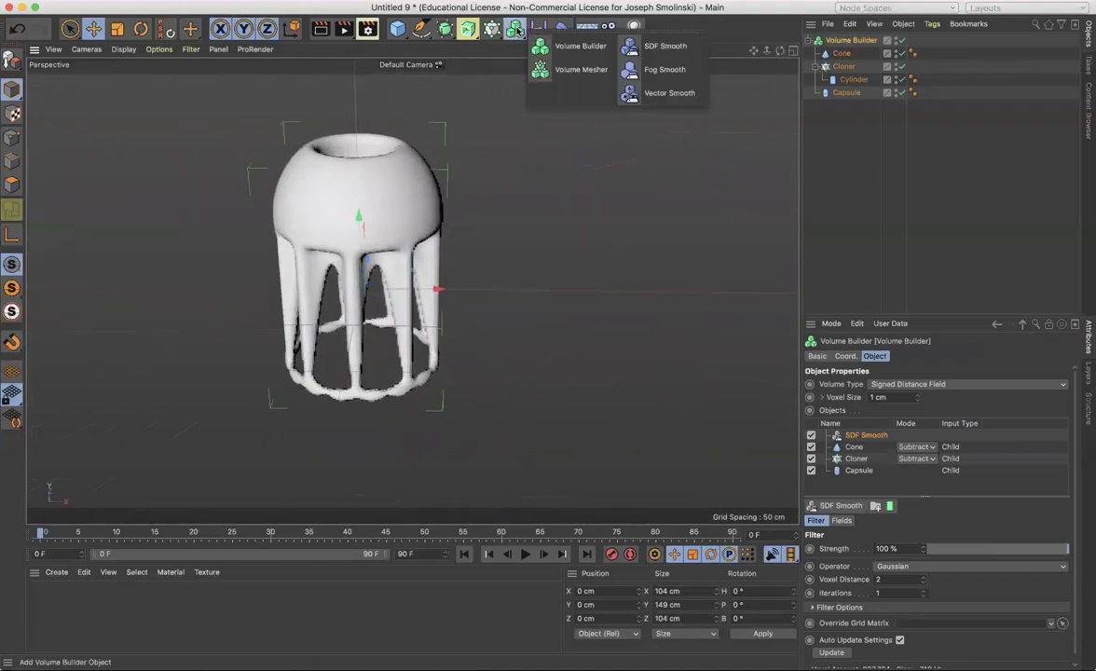
pyautogui.click(573, 69)
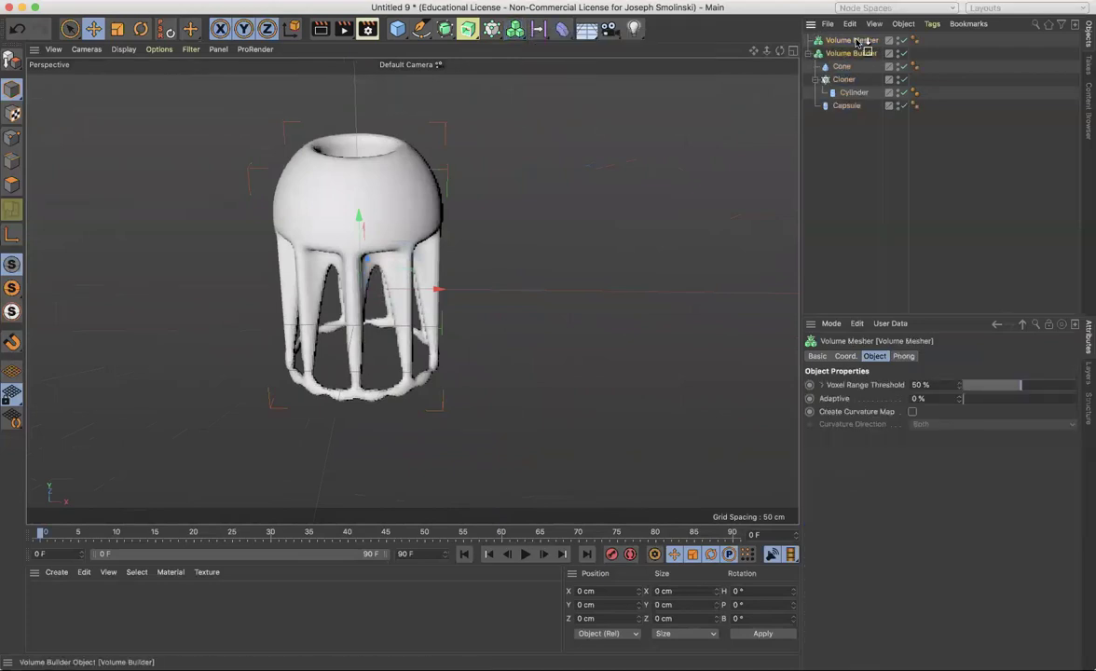
pyautogui.moveTo(843, 53); pyautogui.dragTo(854, 41)
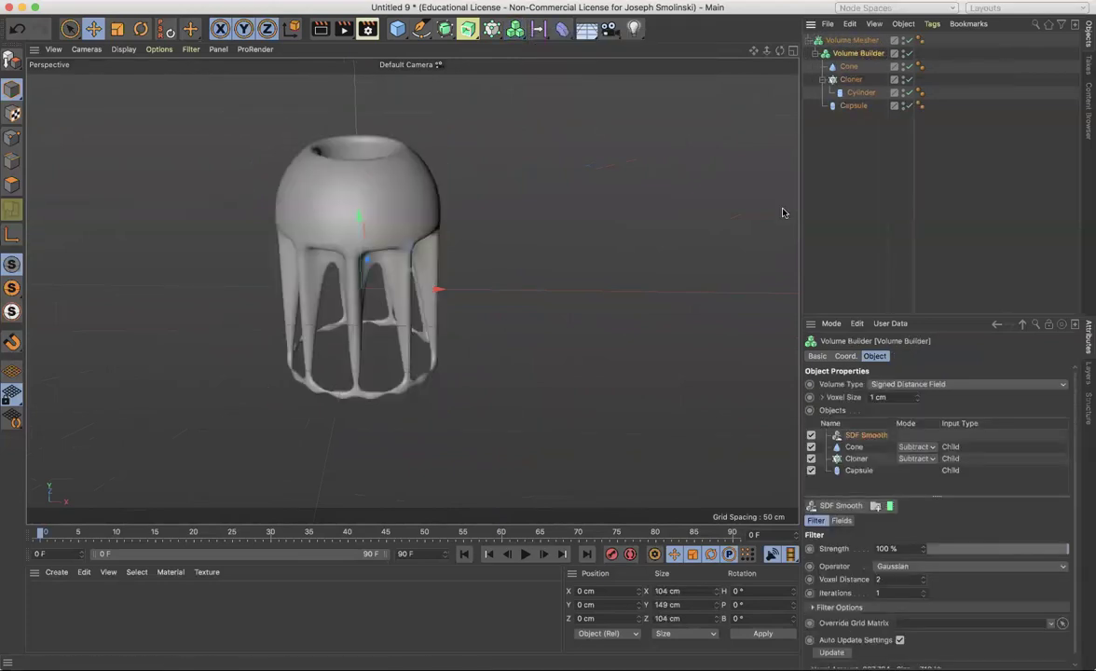
# Examine the meshed form from another angle and render it in the viewport.
pyautogui.moveTo(780, 50); pyautogui.dragTo(860, 28)
pyautogui.moveTo(412, 290); pyautogui.dragTo(312, 317)
pyautogui.click(319, 31)
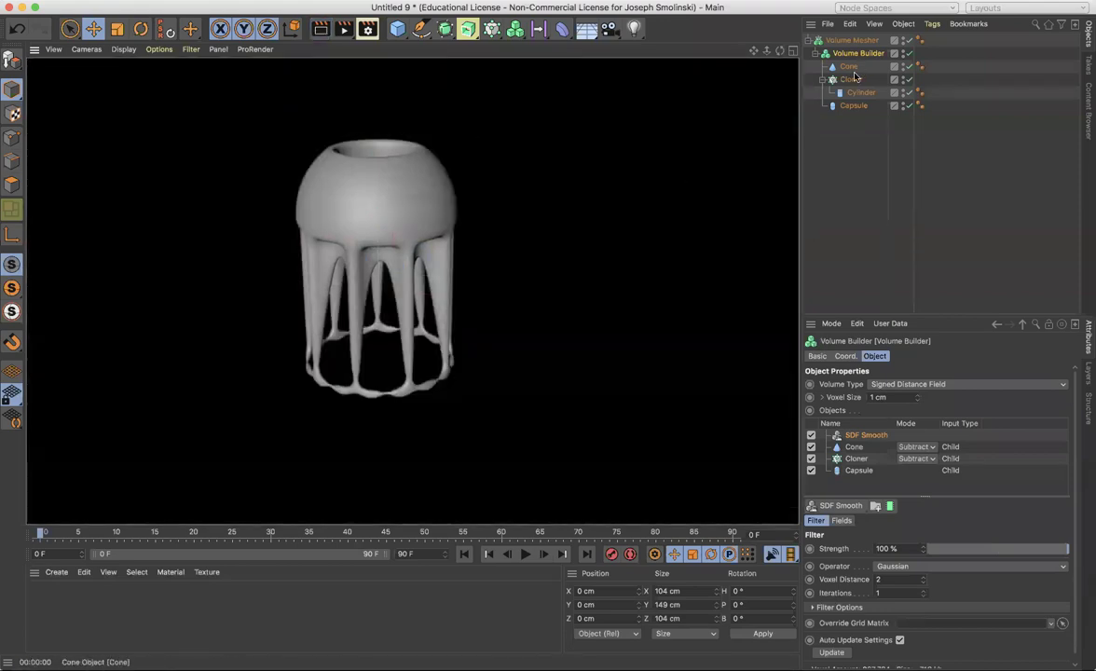
# Reduce the Cloner's count by three clones and check the wider legs of the mesh.
pyautogui.click(852, 80)
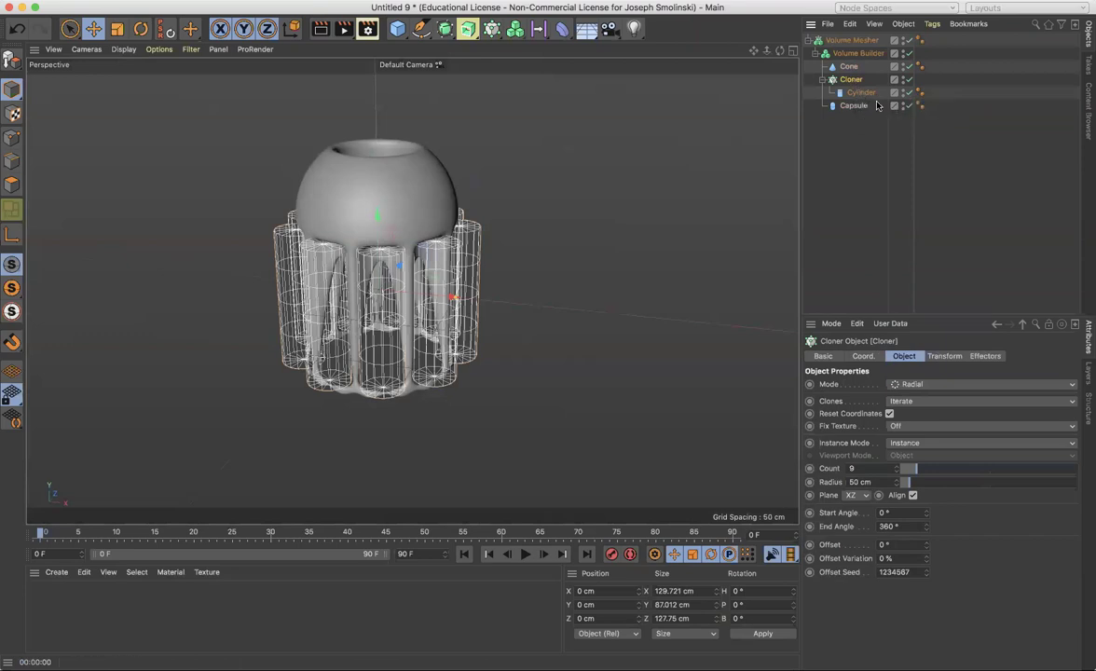
pyautogui.click(897, 471)
pyautogui.click(897, 471)
pyautogui.click(896, 471)
pyautogui.click(851, 40)
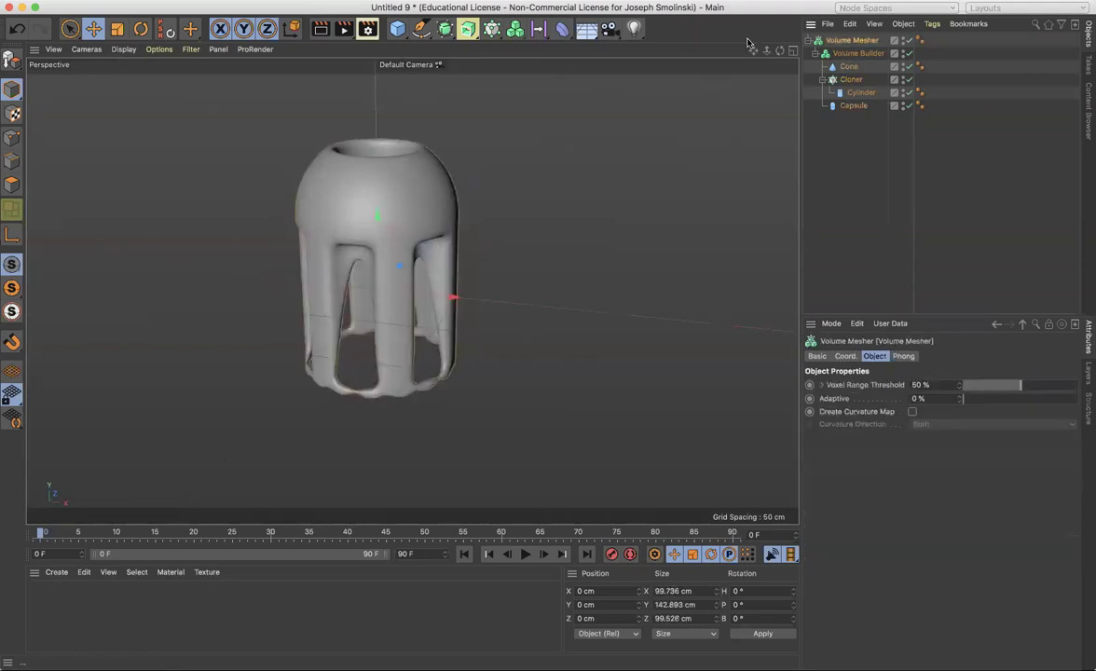
pyautogui.moveTo(779, 50); pyautogui.dragTo(411, 290)
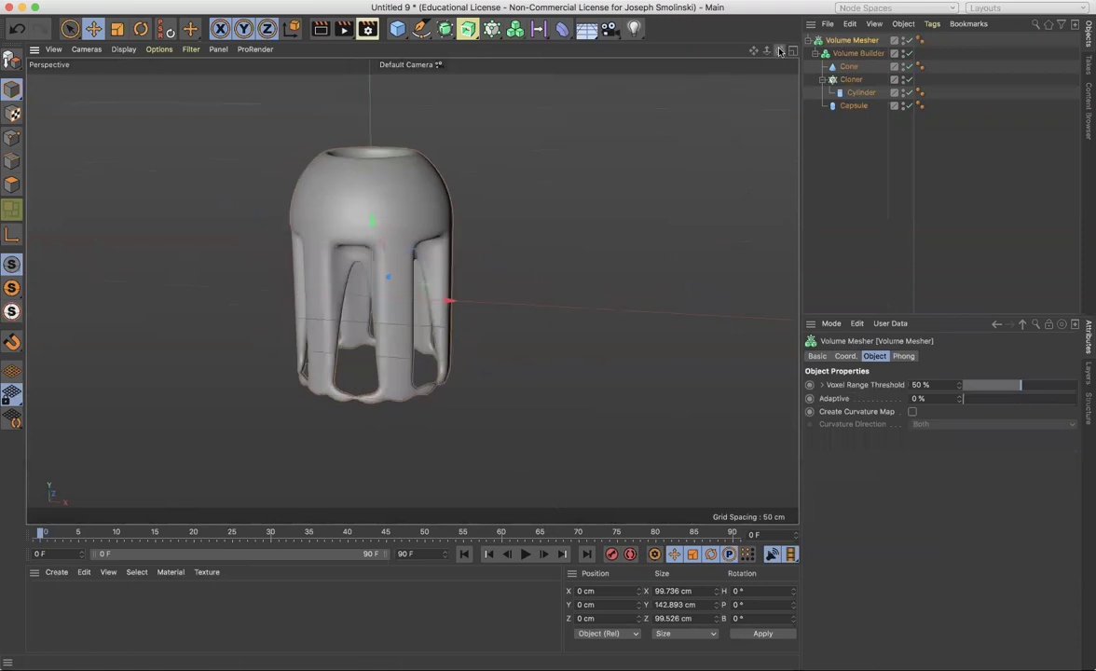